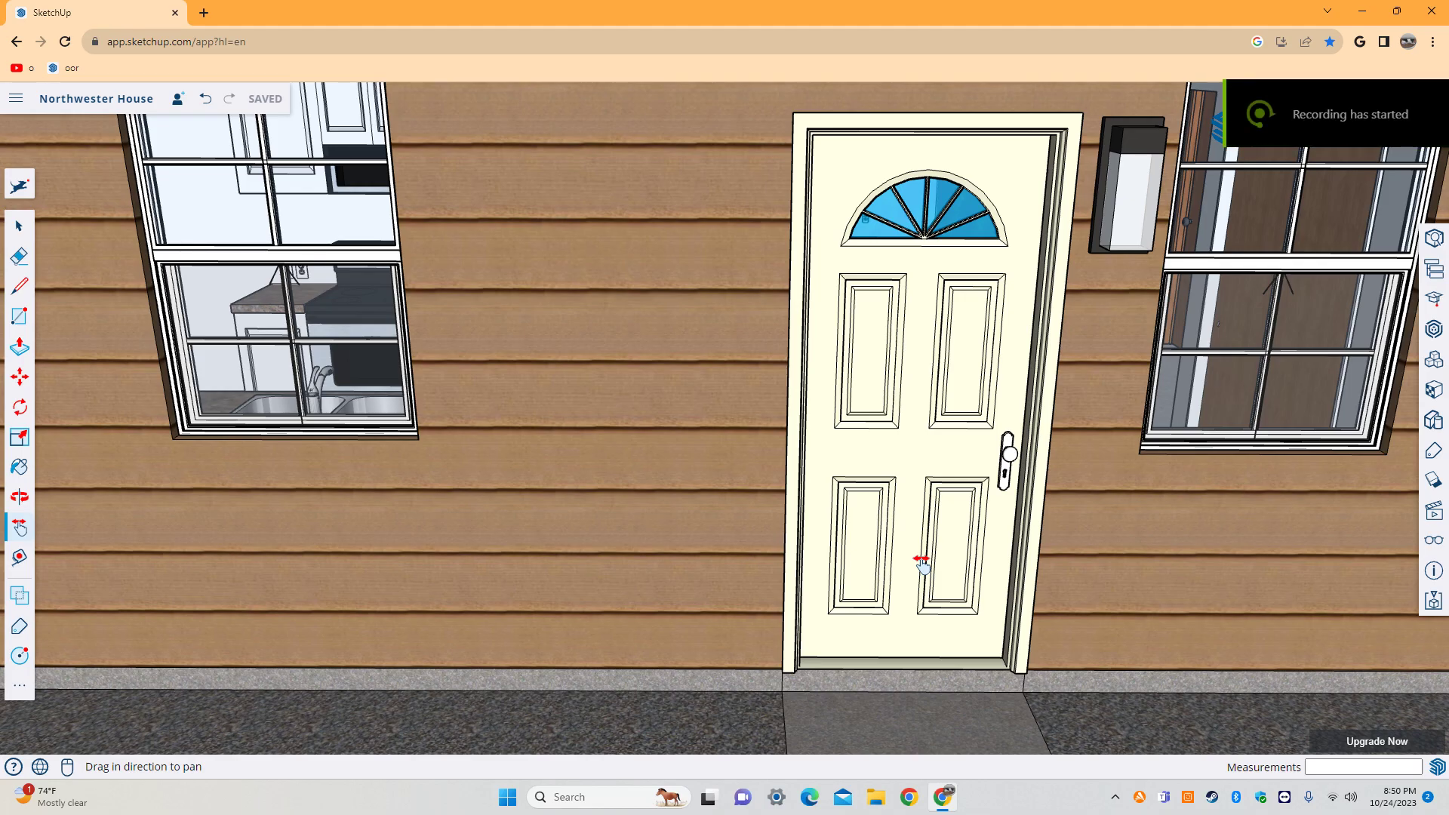
Zoom through the front door and look down across the carpet and tiled floor.
{"action": "scroll", "coordinate": [919, 563], "scroll_direction": "up", "scroll_amount": 3}
{"action": "scroll", "coordinate": [837, 528], "scroll_direction": "up", "scroll_amount": 3}
{"action": "scroll", "coordinate": [880, 482], "scroll_direction": "up", "scroll_amount": 3}
{"action": "key", "text": "o"}
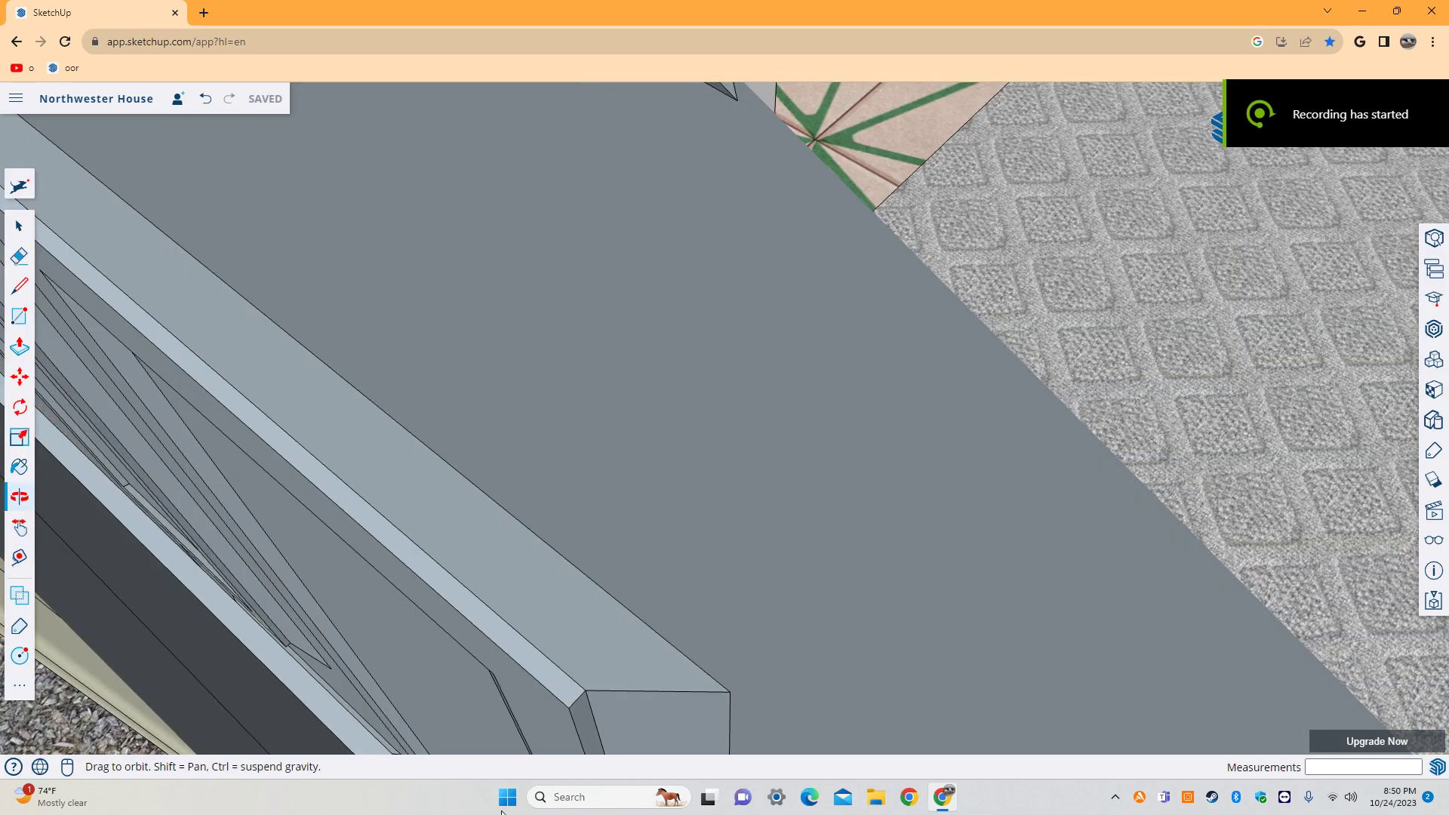
{"action": "scroll", "coordinate": [958, 361], "scroll_direction": "down", "scroll_amount": 5}
{"action": "left_click_drag", "start_coordinate": [1002, 323], "coordinate": [614, 647]}
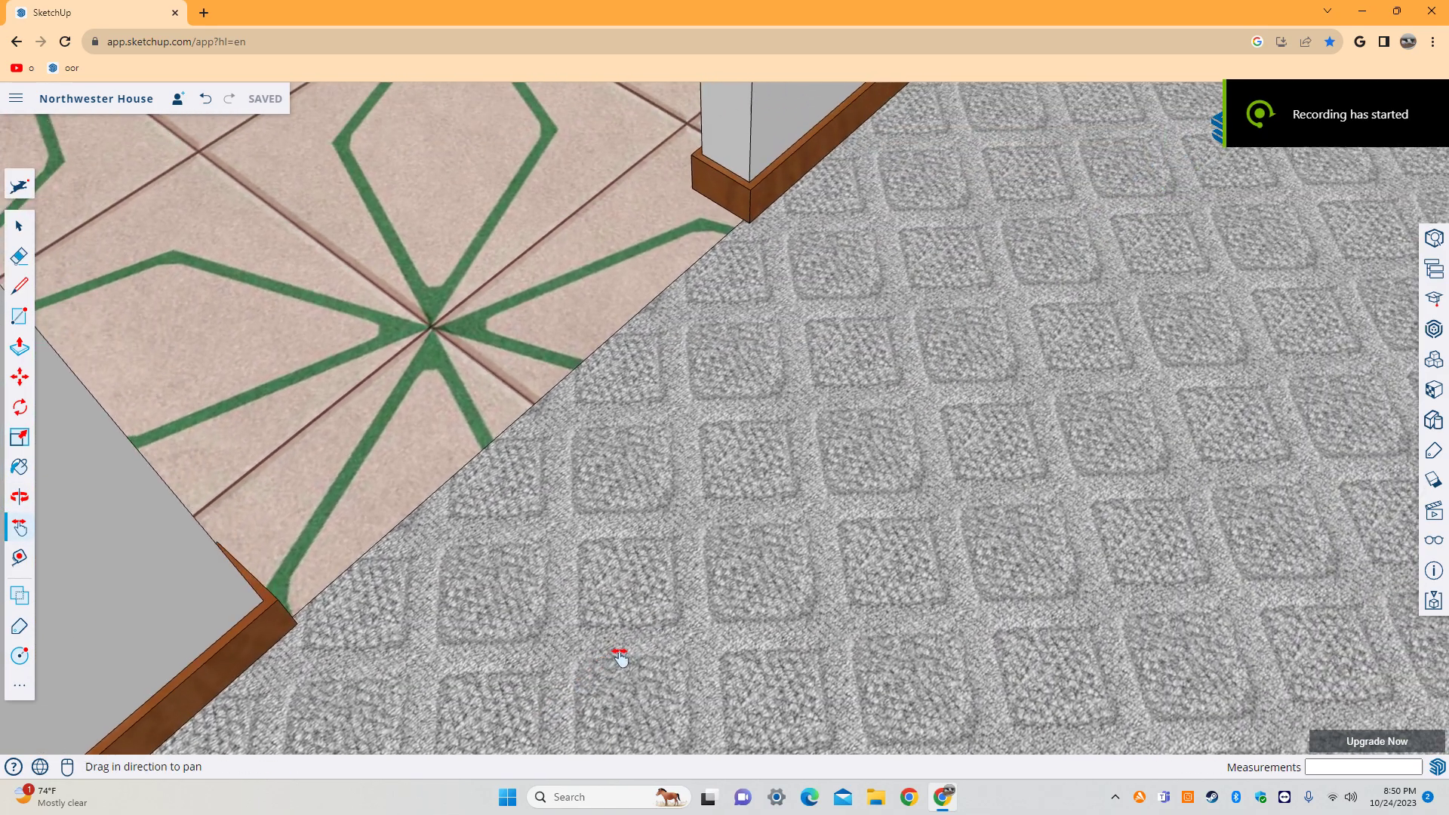
{"action": "key", "text": "o"}
{"action": "mouse_move", "coordinate": [766, 508]}
{"action": "left_mouse_down"}
{"action": "mouse_move", "coordinate": [780, 437]}
{"action": "mouse_move", "coordinate": [819, 443]}
{"action": "mouse_move", "coordinate": [485, 543]}
{"action": "mouse_move", "coordinate": [957, 443]}
{"action": "mouse_move", "coordinate": [1248, 316]}
{"action": "mouse_move", "coordinate": [1028, 282]}
{"action": "mouse_move", "coordinate": [543, 663]}
{"action": "mouse_move", "coordinate": [154, 694]}
{"action": "left_mouse_up"}
Look around the room from its carpeted corner up to the wood-panelled walls.
{"action": "key", "text": "h"}
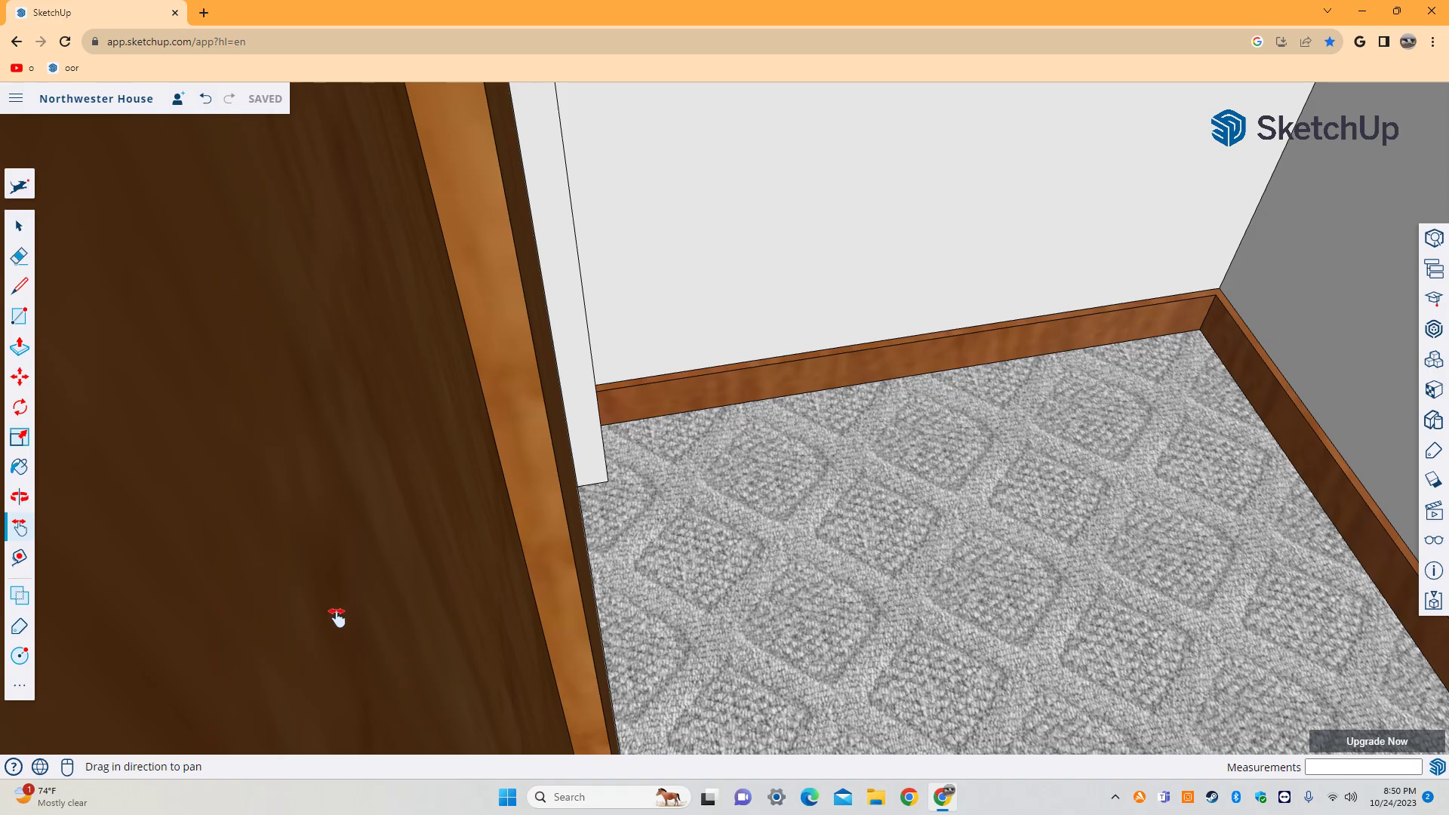
{"action": "mouse_move", "coordinate": [715, 353]}
{"action": "left_mouse_down"}
{"action": "mouse_move", "coordinate": [440, 642]}
{"action": "mouse_move", "coordinate": [1223, 475]}
{"action": "left_mouse_up"}
{"action": "key", "text": "o"}
{"action": "left_click_drag", "start_coordinate": [556, 541], "coordinate": [938, 324]}
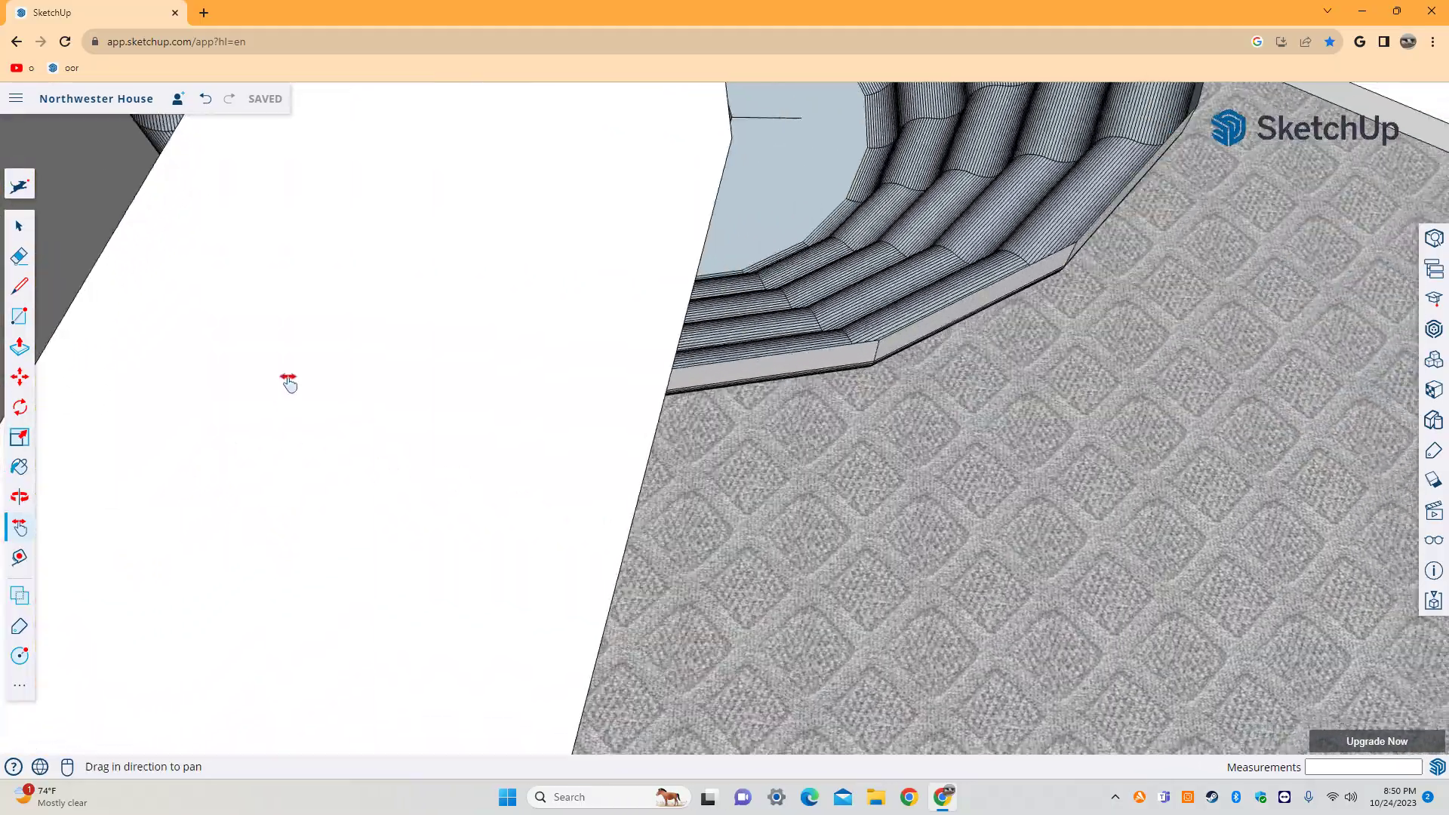
{"action": "mouse_move", "coordinate": [289, 384]}
{"action": "left_mouse_down"}
{"action": "mouse_move", "coordinate": [1196, 550]}
{"action": "mouse_move", "coordinate": [360, 320]}
{"action": "mouse_move", "coordinate": [323, 280]}
{"action": "mouse_move", "coordinate": [713, 451]}
{"action": "mouse_move", "coordinate": [556, 395]}
{"action": "mouse_move", "coordinate": [1016, 553]}
{"action": "mouse_move", "coordinate": [347, 123]}
{"action": "mouse_move", "coordinate": [430, 166]}
{"action": "mouse_move", "coordinate": [947, 680]}
{"action": "left_mouse_up"}
{"action": "key", "text": "o"}
{"action": "key", "text": "o"}
Move into the carpeted hallway and tilt down to the floor and wooden baseboard.
{"action": "key", "text": "h"}
{"action": "middle_click_drag", "start_coordinate": [948, 679], "coordinate": [732, 453]}
{"action": "left_click_drag", "start_coordinate": [731, 453], "coordinate": [857, 473]}
{"action": "scroll", "coordinate": [691, 411], "scroll_direction": "up", "scroll_amount": 3}
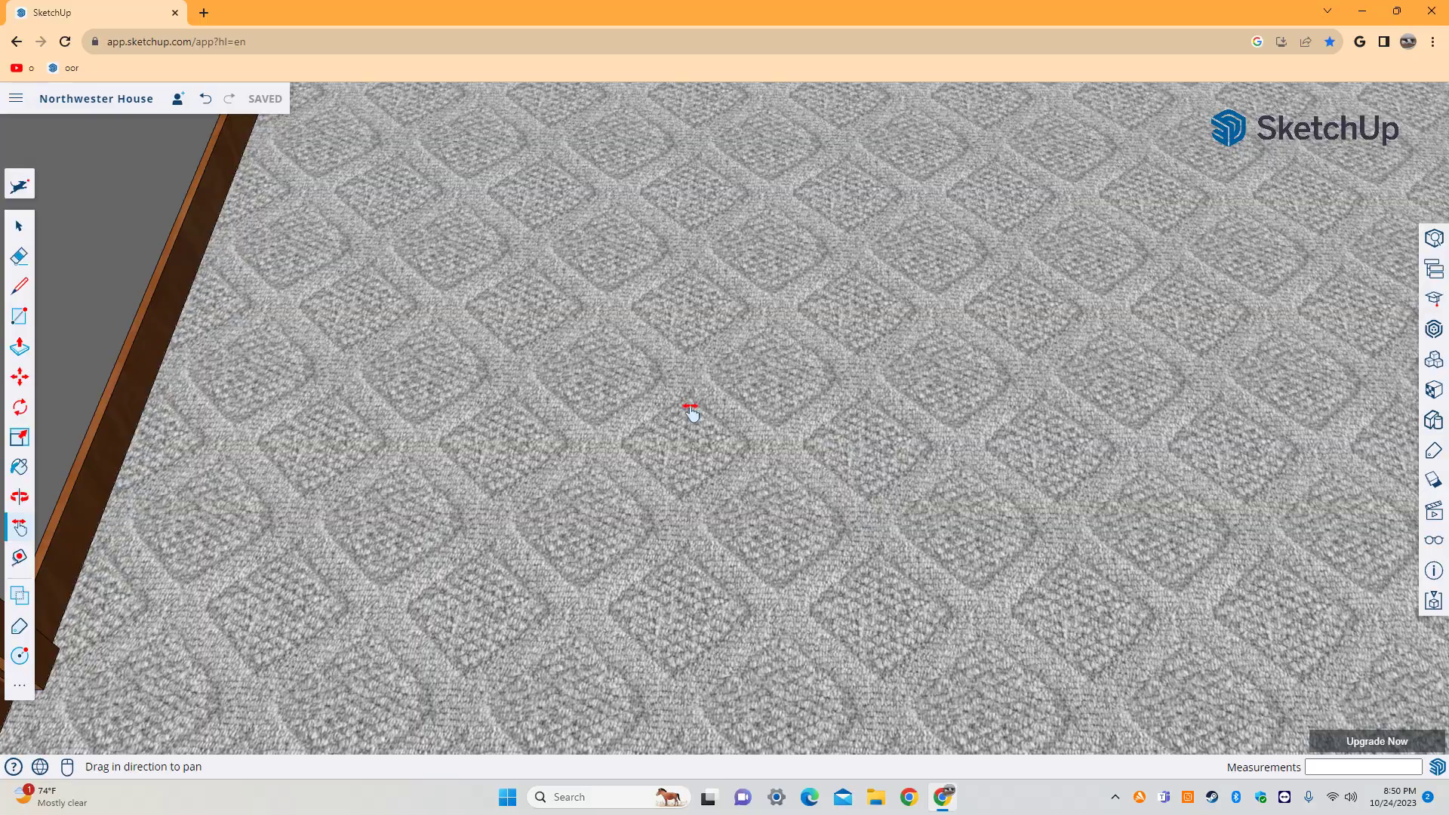
{"action": "key", "text": "o"}
{"action": "mouse_move", "coordinate": [692, 411]}
{"action": "left_mouse_down"}
{"action": "mouse_move", "coordinate": [566, 576]}
{"action": "mouse_move", "coordinate": [453, 591]}
{"action": "mouse_move", "coordinate": [1301, 355]}
{"action": "mouse_move", "coordinate": [537, 495]}
{"action": "mouse_move", "coordinate": [1139, 382]}
{"action": "mouse_move", "coordinate": [967, 252]}
{"action": "mouse_move", "coordinate": [846, 706]}
{"action": "left_mouse_up"}
Bring the wooden closet doors into view and work along them to the door frame.
{"action": "key", "text": "h"}
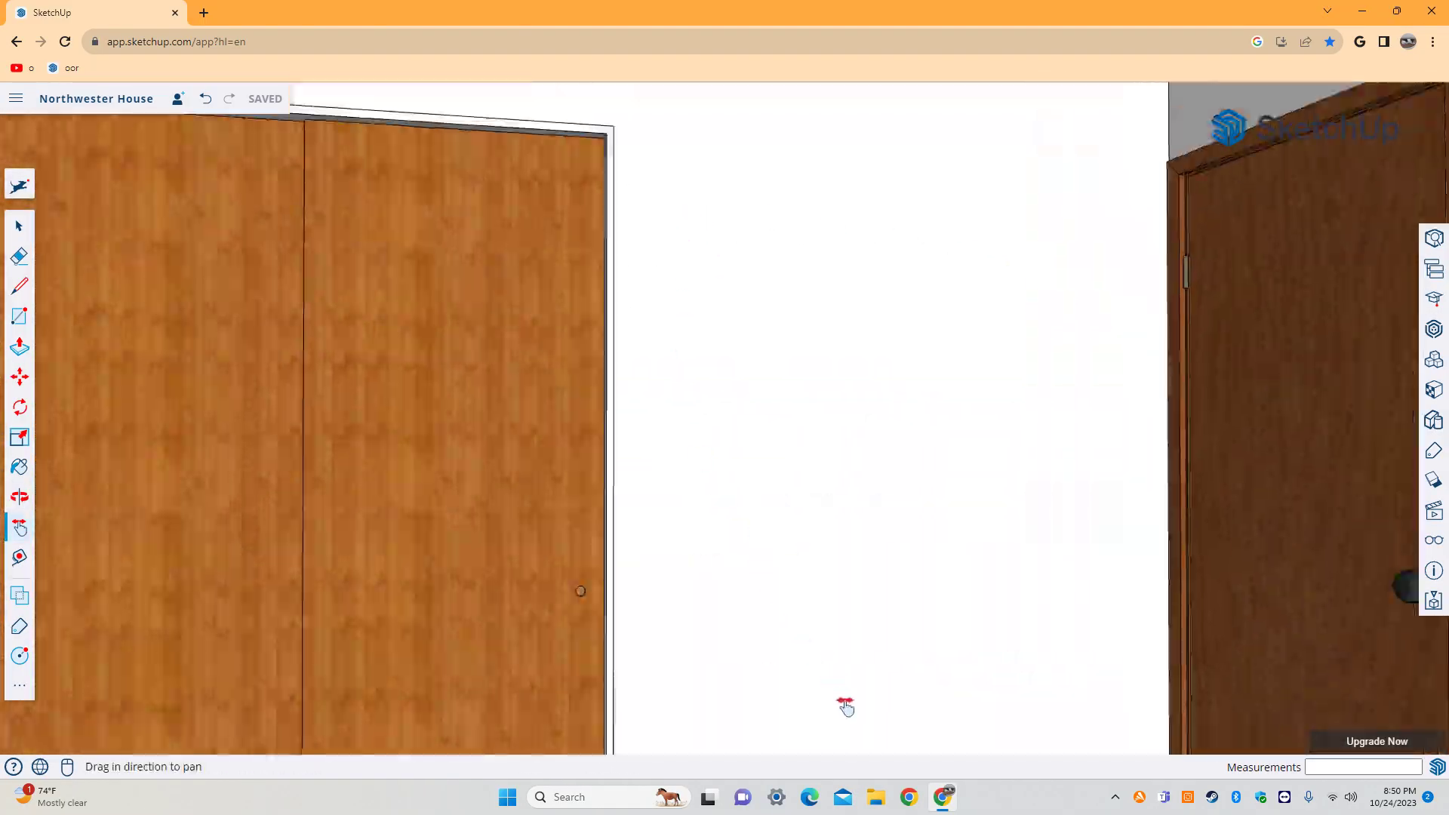
{"action": "mouse_move", "coordinate": [615, 287]}
{"action": "left_mouse_down"}
{"action": "mouse_move", "coordinate": [647, 495]}
{"action": "mouse_move", "coordinate": [682, 339]}
{"action": "mouse_move", "coordinate": [741, 239]}
{"action": "left_mouse_up"}
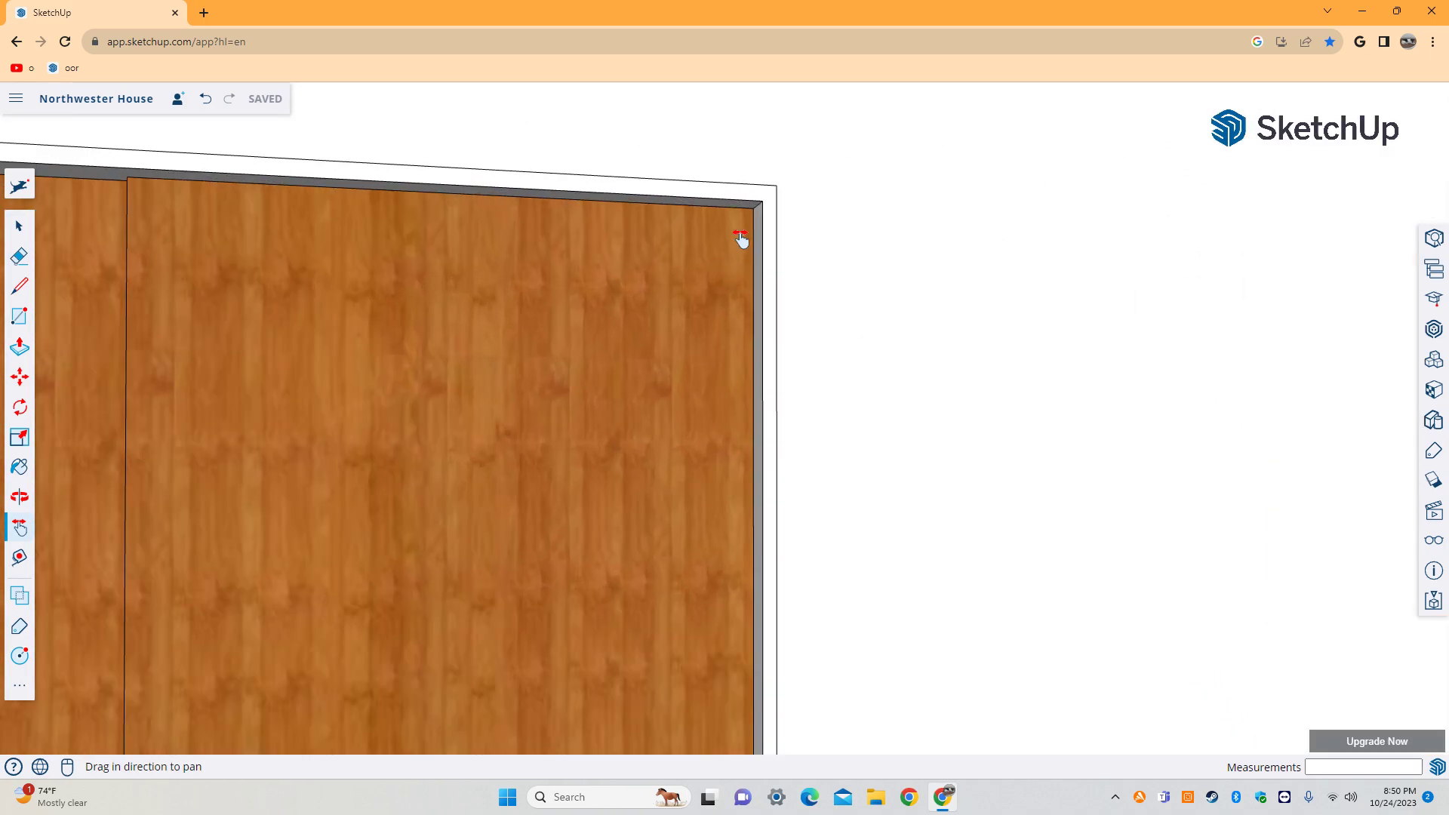
{"action": "scroll", "coordinate": [609, 278], "scroll_direction": "up", "scroll_amount": 3}
{"action": "left_click_drag", "start_coordinate": [1035, 321], "coordinate": [1260, 312]}
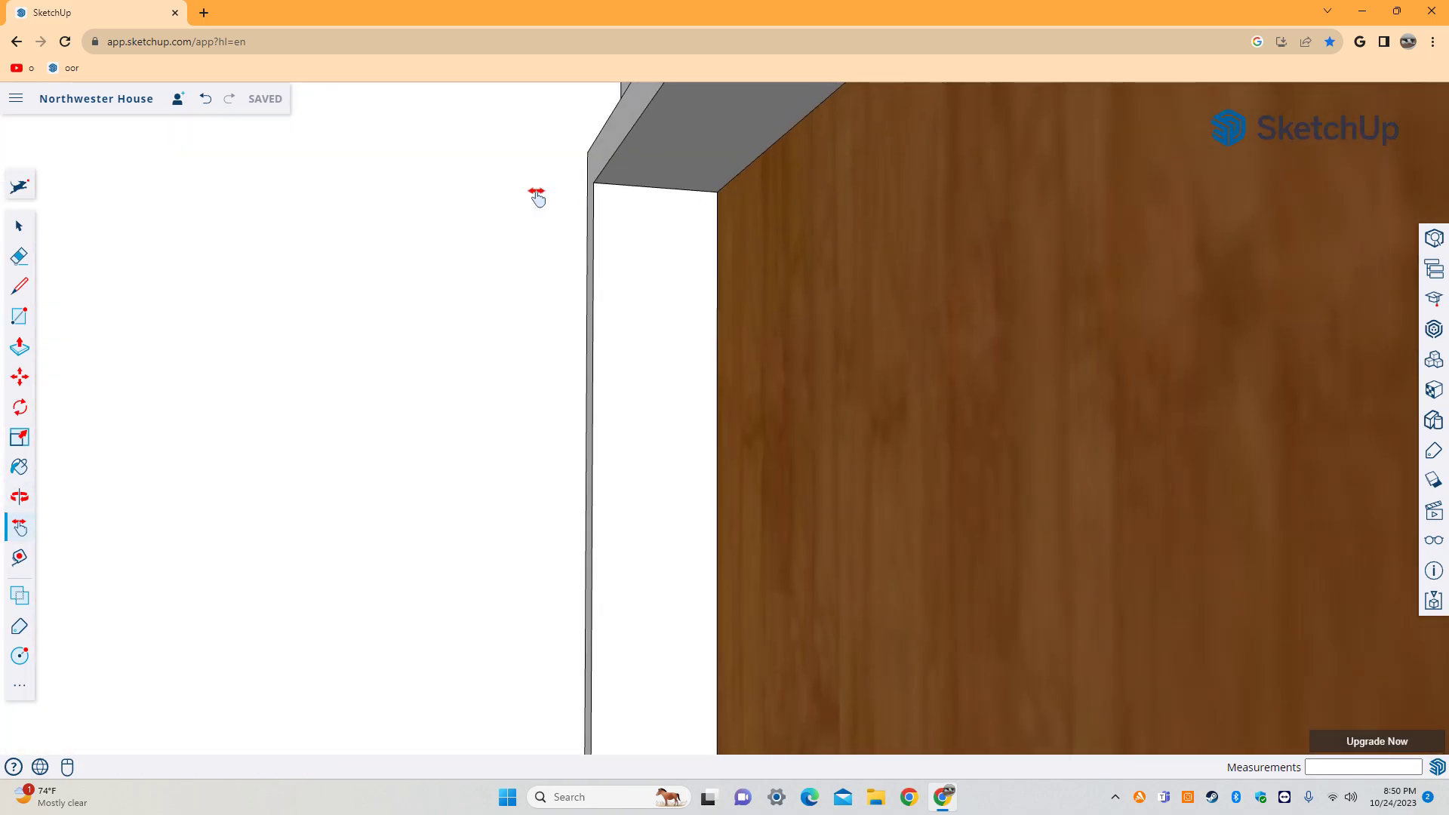
{"action": "left_click_drag", "start_coordinate": [537, 198], "coordinate": [978, 509]}
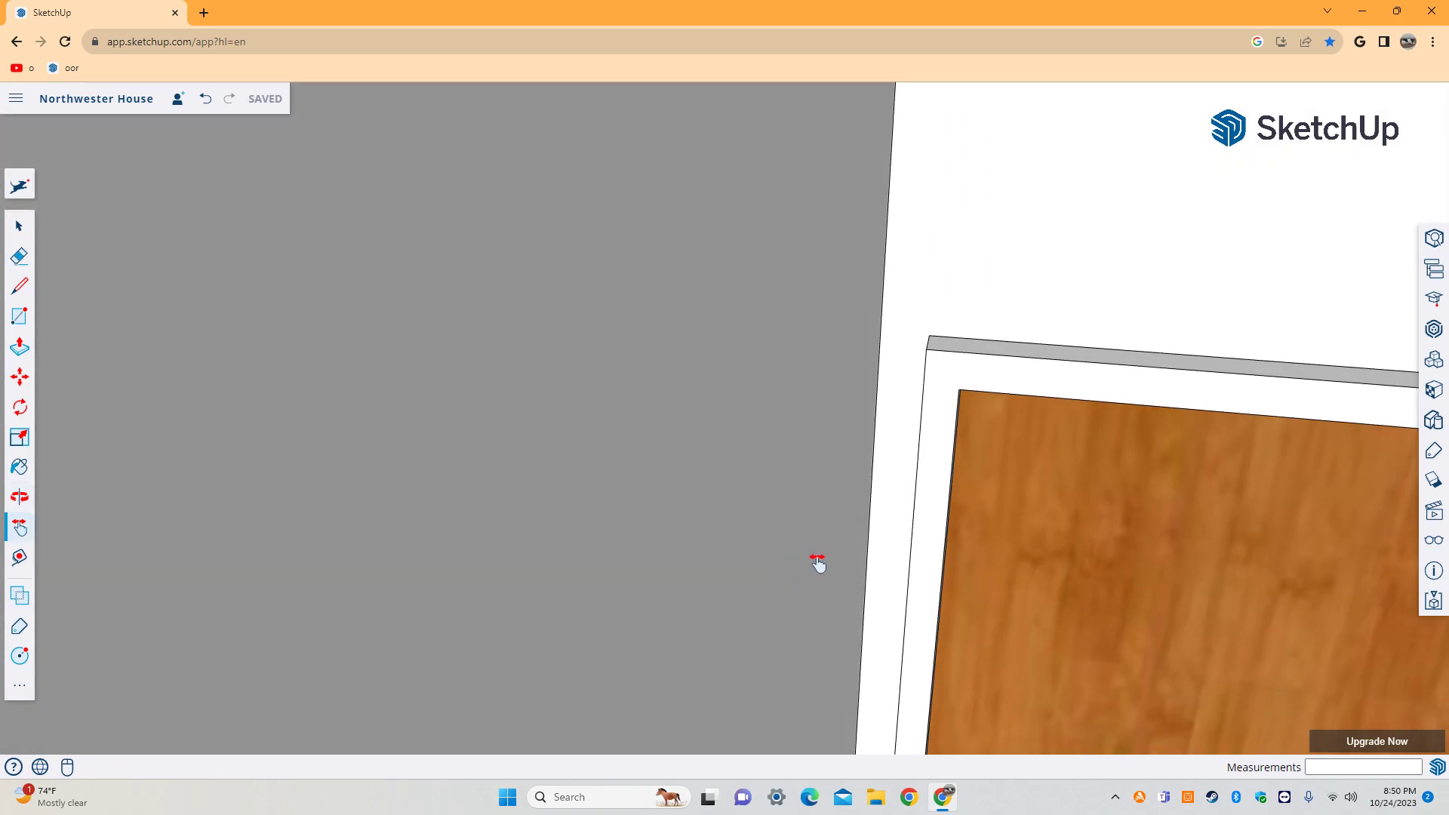
{"action": "mouse_move", "coordinate": [819, 566]}
{"action": "left_mouse_down"}
{"action": "mouse_move", "coordinate": [408, 247]}
{"action": "mouse_move", "coordinate": [236, 210]}
{"action": "left_mouse_up"}
Straighten the view on the door frame, then turn past the window to a plain wall.
{"action": "key", "text": "o"}
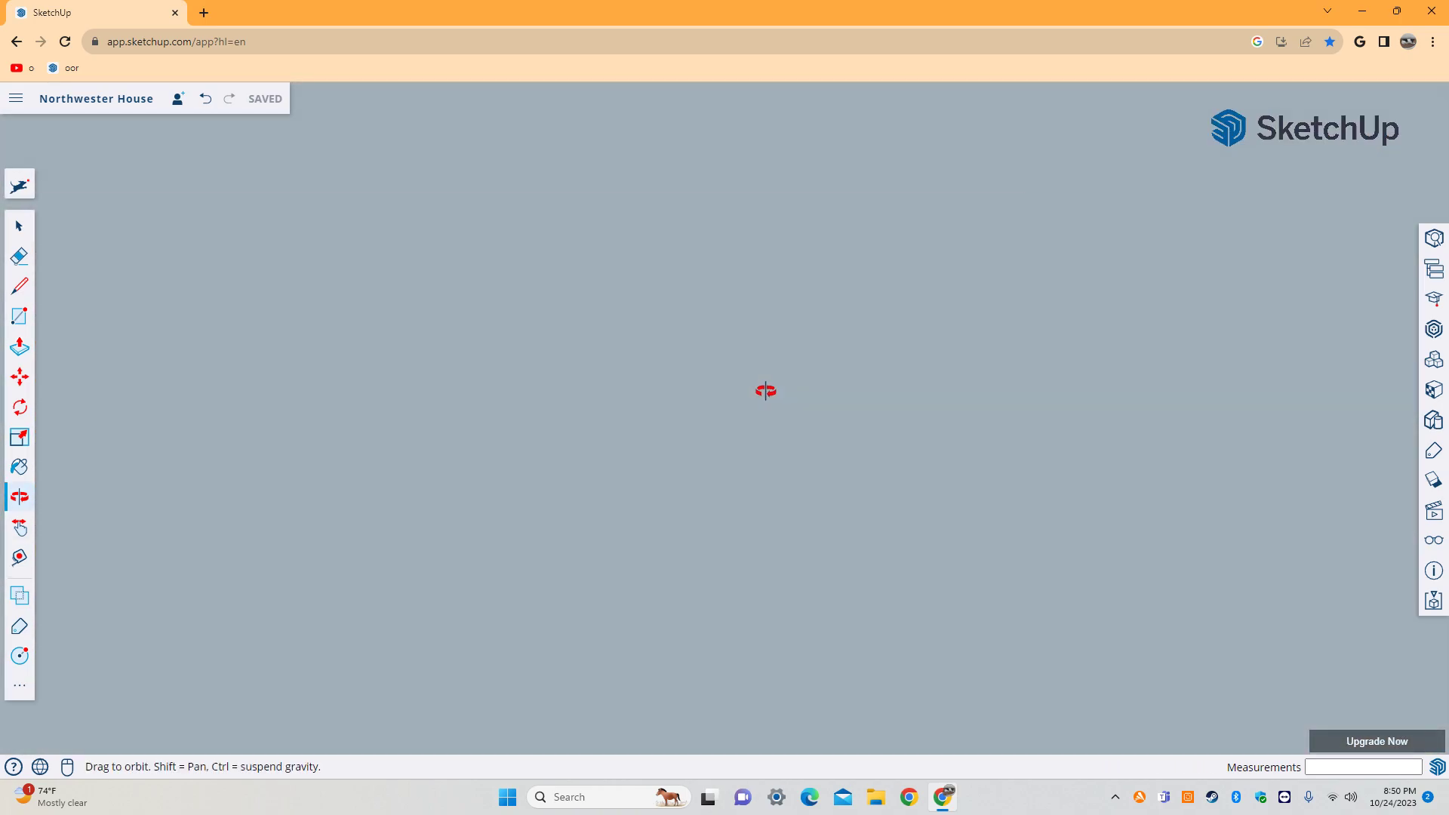
{"action": "left_click_drag", "start_coordinate": [766, 391], "coordinate": [710, 370]}
{"action": "middle_click_drag", "start_coordinate": [1132, 551], "coordinate": [874, 614]}
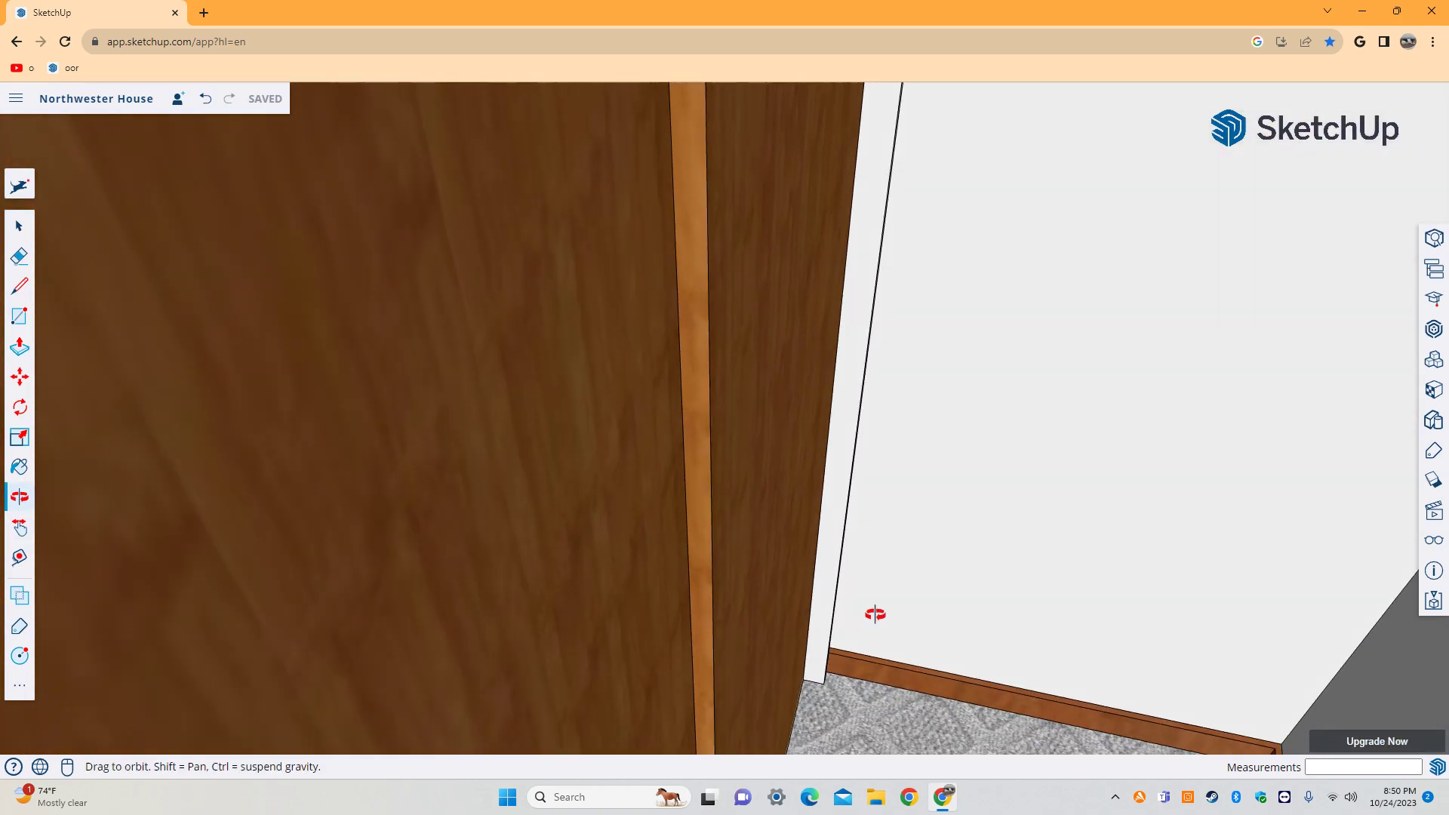
{"action": "mouse_move", "coordinate": [875, 614]}
{"action": "left_mouse_down"}
{"action": "mouse_move", "coordinate": [1167, 592]}
{"action": "mouse_move", "coordinate": [621, 582]}
{"action": "mouse_move", "coordinate": [217, 717]}
{"action": "mouse_move", "coordinate": [290, 526]}
{"action": "mouse_move", "coordinate": [935, 566]}
{"action": "mouse_move", "coordinate": [151, 265]}
{"action": "mouse_move", "coordinate": [631, 533]}
{"action": "mouse_move", "coordinate": [945, 570]}
{"action": "left_mouse_up"}
{"action": "key", "text": "h"}
{"action": "mouse_move", "coordinate": [1093, 300]}
{"action": "left_mouse_down"}
{"action": "mouse_move", "coordinate": [443, 476]}
{"action": "mouse_move", "coordinate": [841, 430]}
{"action": "mouse_move", "coordinate": [924, 393]}
{"action": "mouse_move", "coordinate": [528, 527]}
{"action": "mouse_move", "coordinate": [317, 528]}
{"action": "mouse_move", "coordinate": [1351, 508]}
{"action": "mouse_move", "coordinate": [500, 490]}
{"action": "mouse_move", "coordinate": [1148, 488]}
{"action": "mouse_move", "coordinate": [666, 533]}
{"action": "mouse_move", "coordinate": [714, 514]}
{"action": "left_mouse_up"}
Look down on the bathroom floor tiles, then turn toward the toilet, vanity and tub.
{"action": "middle_click_drag", "start_coordinate": [664, 604], "coordinate": [1444, 606]}
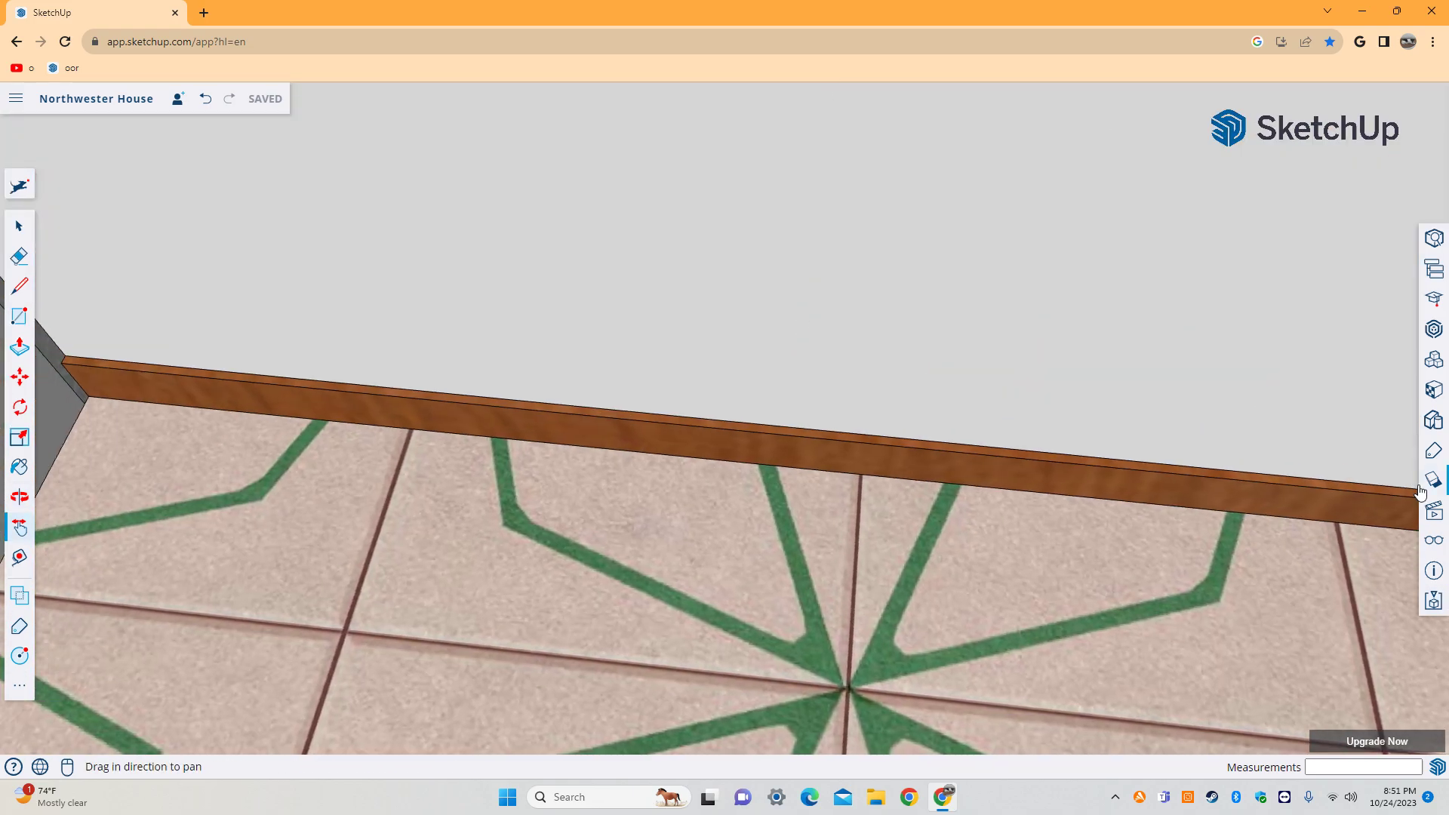
{"action": "middle_click_drag", "start_coordinate": [543, 522], "coordinate": [631, 663]}
{"action": "left_click_drag", "start_coordinate": [631, 664], "coordinate": [375, 556]}
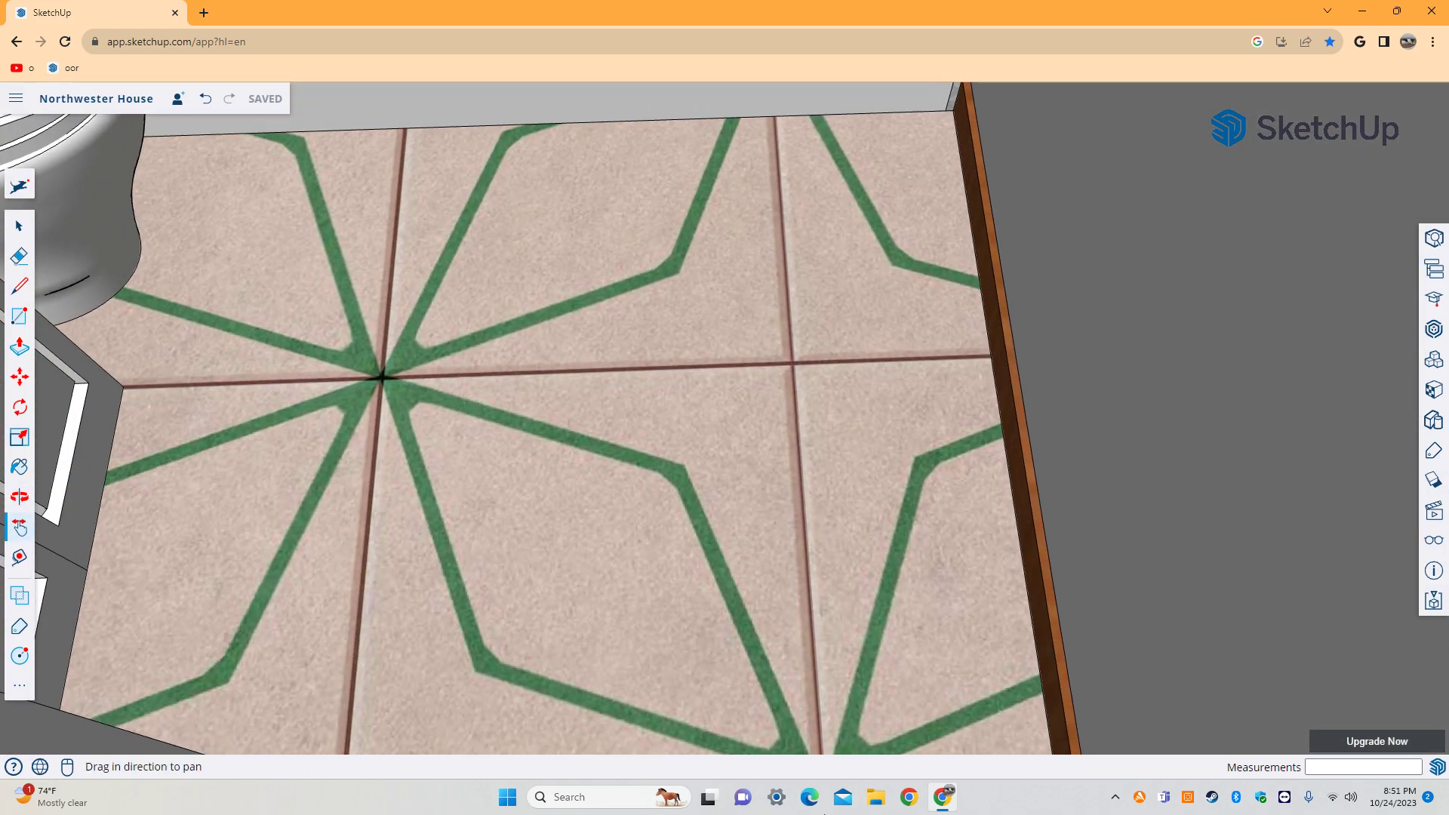
{"action": "mouse_move", "coordinate": [299, 332]}
{"action": "middle_mouse_down"}
{"action": "mouse_move", "coordinate": [388, 323]}
{"action": "mouse_move", "coordinate": [353, 253]}
{"action": "middle_mouse_up"}
{"action": "scroll", "coordinate": [353, 253], "scroll_direction": "down", "scroll_amount": 5}
{"action": "scroll", "coordinate": [663, 278], "scroll_direction": "up", "scroll_amount": 3}
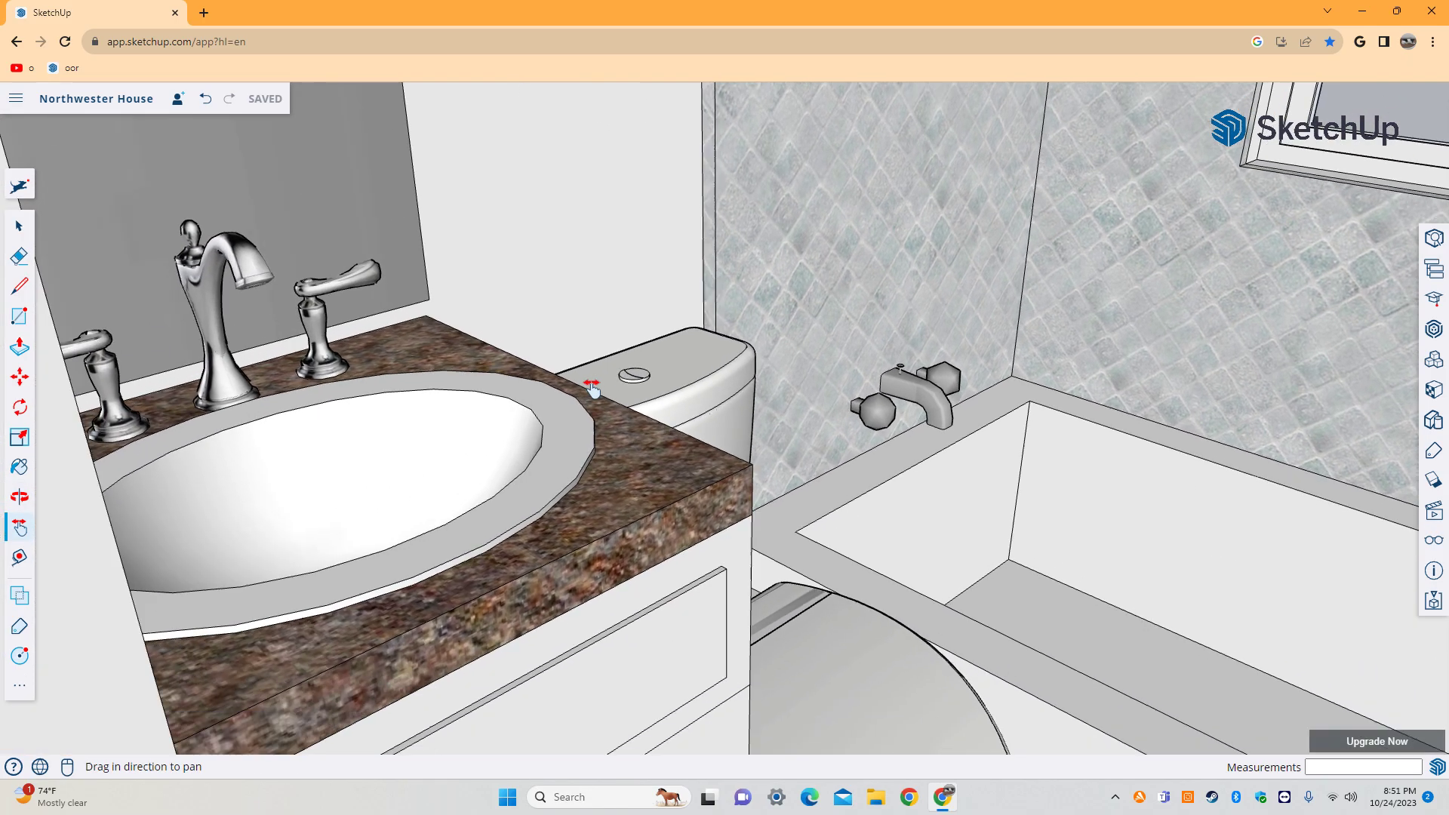
{"action": "scroll", "coordinate": [663, 278], "scroll_direction": "up", "scroll_amount": 2}
Inspect the toilet and tiled floor, then move past the vanity toward the washer.
{"action": "middle_click_drag", "start_coordinate": [662, 278], "coordinate": [388, 566]}
{"action": "scroll", "coordinate": [463, 685], "scroll_direction": "up", "scroll_amount": 3}
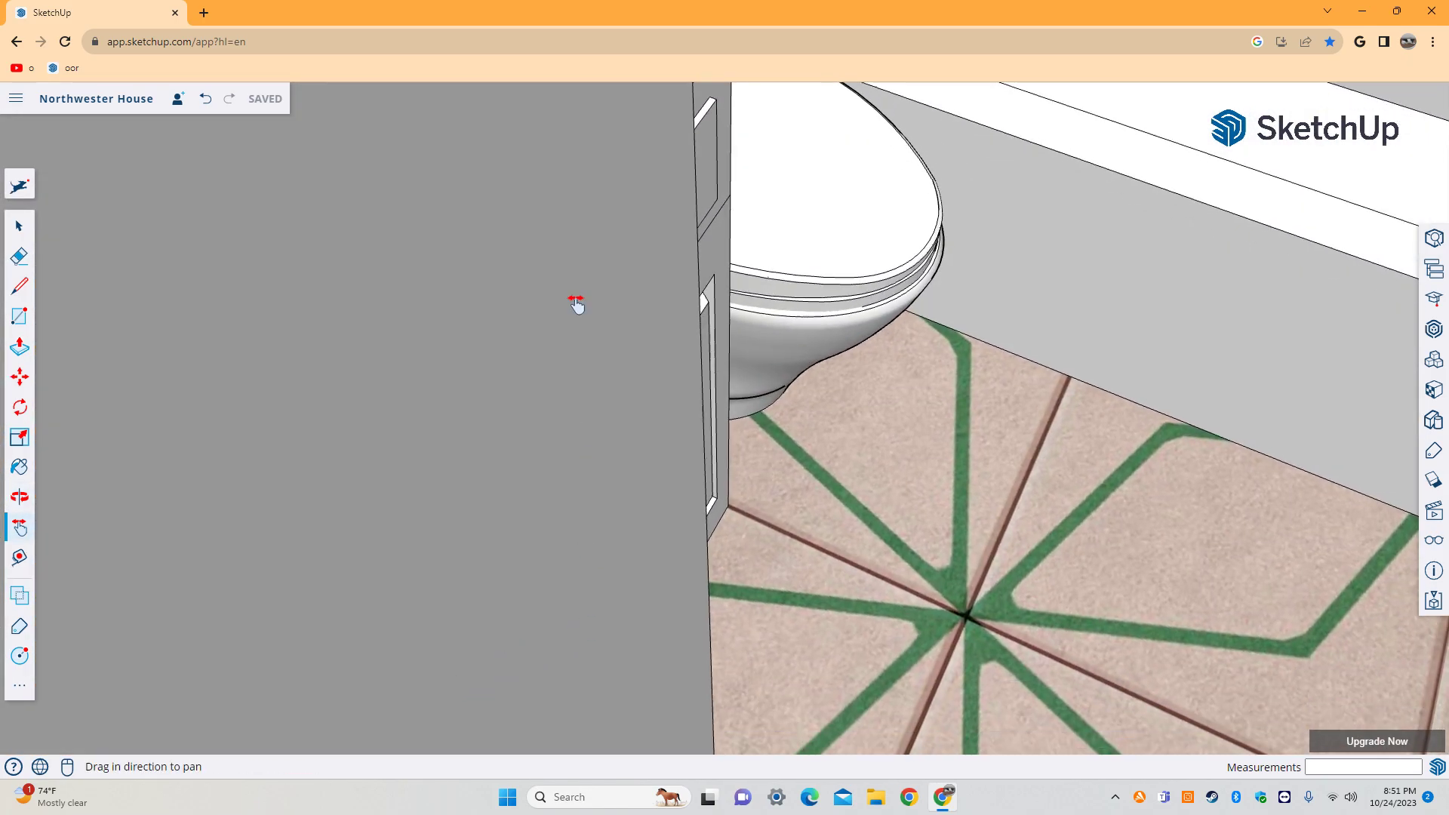
{"action": "scroll", "coordinate": [408, 355], "scroll_direction": "down", "scroll_amount": 2}
{"action": "mouse_move", "coordinate": [408, 356]}
{"action": "middle_mouse_down"}
{"action": "mouse_move", "coordinate": [501, 556]}
{"action": "mouse_move", "coordinate": [682, 637]}
{"action": "middle_mouse_up"}
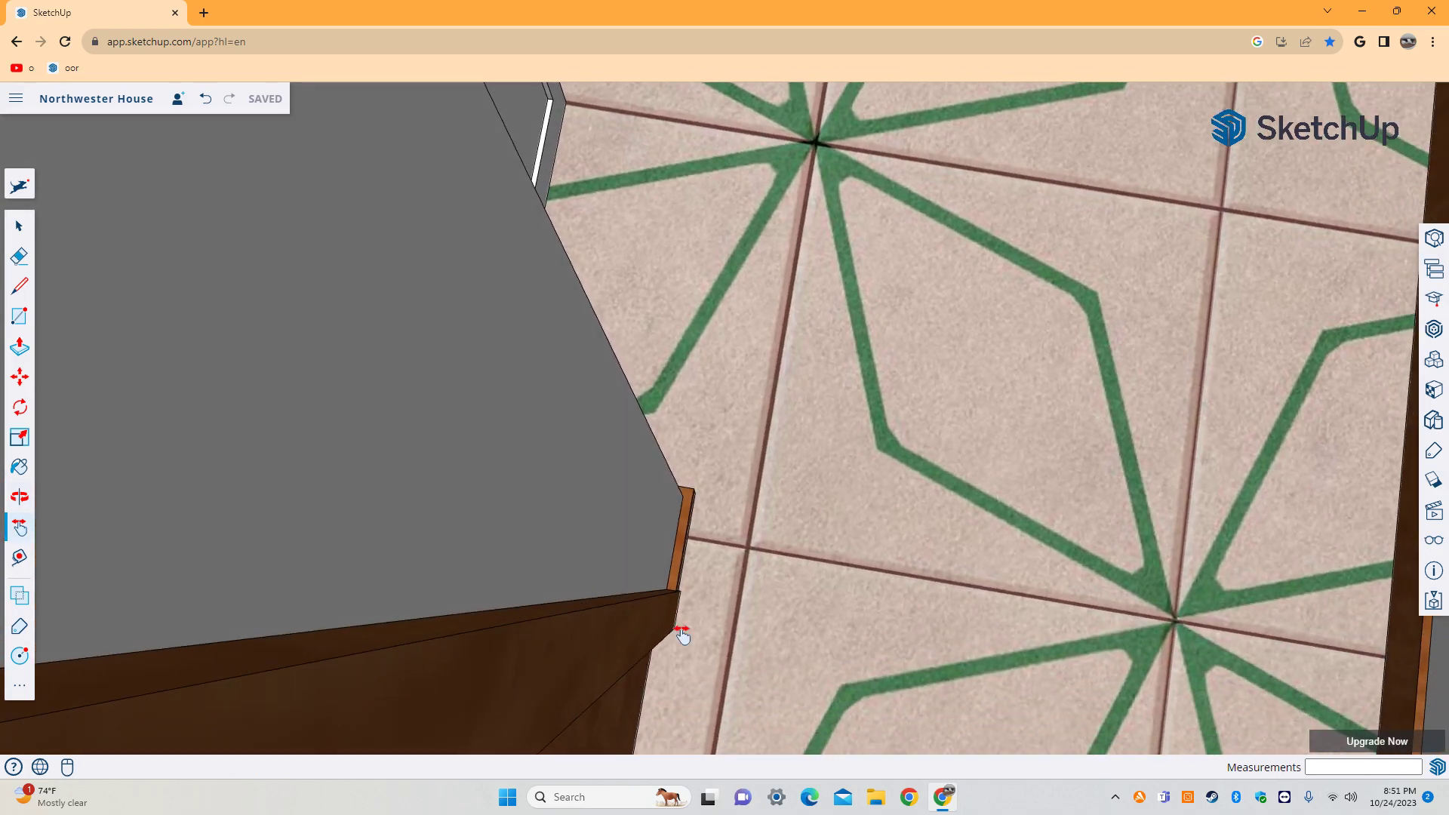
{"action": "scroll", "coordinate": [1012, 384], "scroll_direction": "up", "scroll_amount": 3}
{"action": "mouse_move", "coordinate": [1012, 384]}
{"action": "left_mouse_down"}
{"action": "mouse_move", "coordinate": [1232, 391]}
{"action": "mouse_move", "coordinate": [528, 311]}
{"action": "mouse_move", "coordinate": [522, 192]}
{"action": "left_mouse_up"}
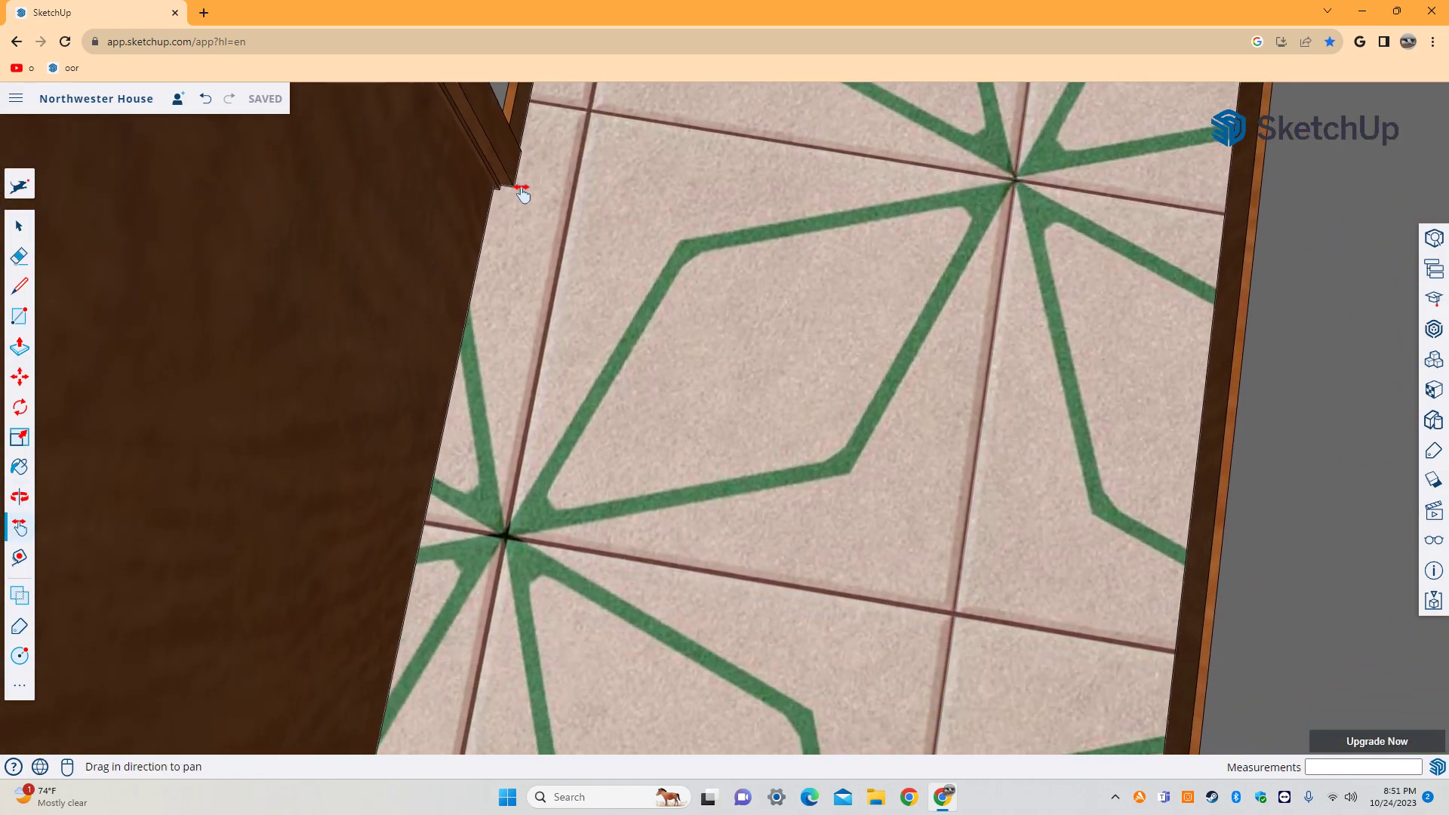
{"action": "mouse_move", "coordinate": [679, 498]}
{"action": "left_mouse_down"}
{"action": "mouse_move", "coordinate": [766, 381]}
{"action": "mouse_move", "coordinate": [812, 174]}
{"action": "mouse_move", "coordinate": [534, 485]}
{"action": "mouse_move", "coordinate": [1424, 645]}
{"action": "mouse_move", "coordinate": [1421, 611]}
{"action": "left_mouse_up"}
{"action": "mouse_move", "coordinate": [446, 654]}
{"action": "left_mouse_down"}
{"action": "mouse_move", "coordinate": [1232, 496]}
{"action": "mouse_move", "coordinate": [272, 450]}
{"action": "mouse_move", "coordinate": [637, 663]}
{"action": "mouse_move", "coordinate": [439, 526]}
{"action": "mouse_move", "coordinate": [420, 591]}
{"action": "mouse_move", "coordinate": [747, 304]}
{"action": "mouse_move", "coordinate": [650, 586]}
{"action": "mouse_move", "coordinate": [567, 317]}
{"action": "mouse_move", "coordinate": [905, 640]}
{"action": "mouse_move", "coordinate": [705, 576]}
{"action": "mouse_move", "coordinate": [226, 573]}
{"action": "left_mouse_up"}
Shift the washing machine 11/16" along the green axis with the Move tool.
{"action": "mouse_move", "coordinate": [151, 544]}
{"action": "left_mouse_down"}
{"action": "mouse_move", "coordinate": [518, 369]}
{"action": "mouse_move", "coordinate": [395, 417]}
{"action": "mouse_move", "coordinate": [117, 472]}
{"action": "left_mouse_up"}
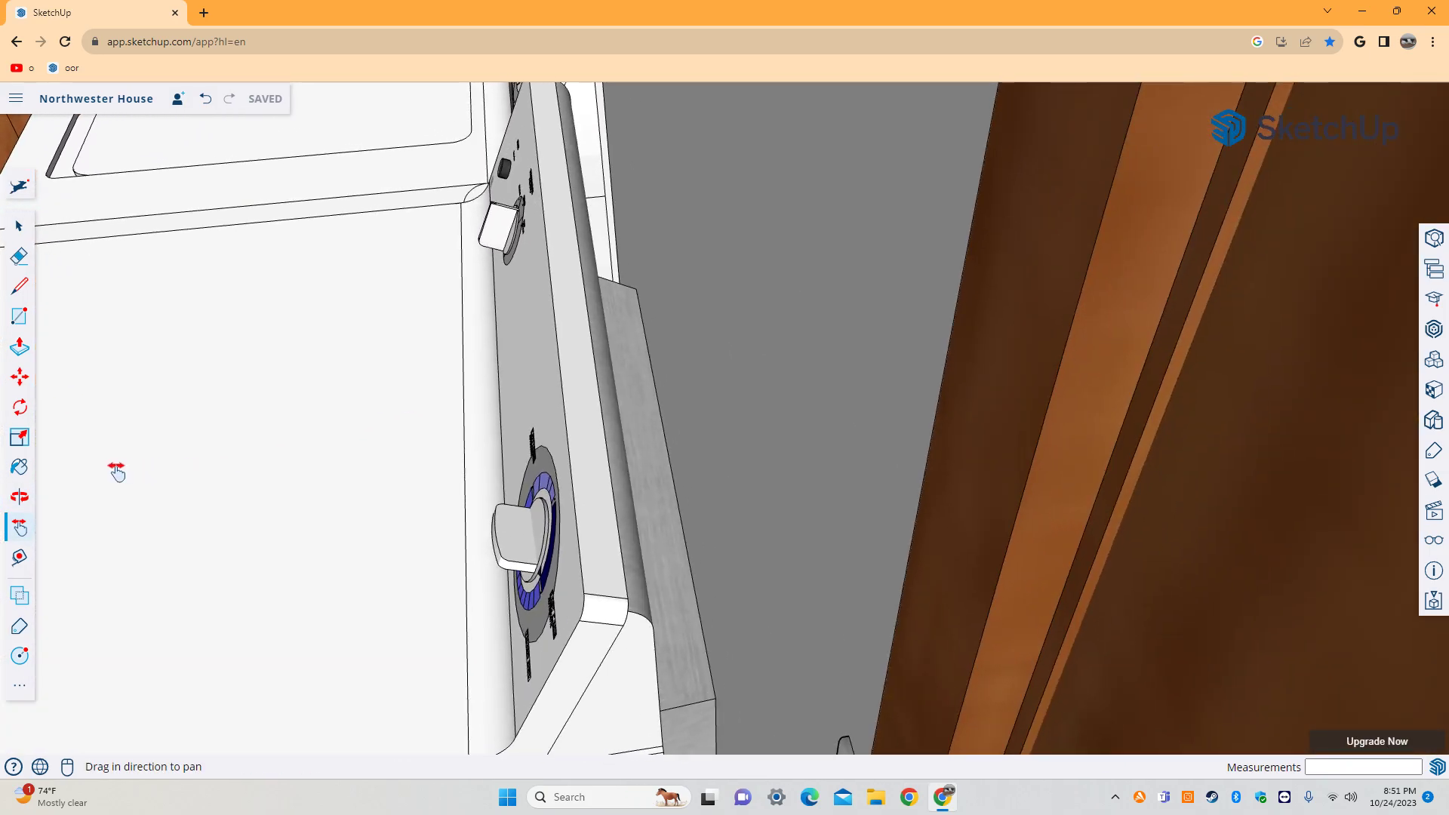
{"action": "key", "text": "m"}
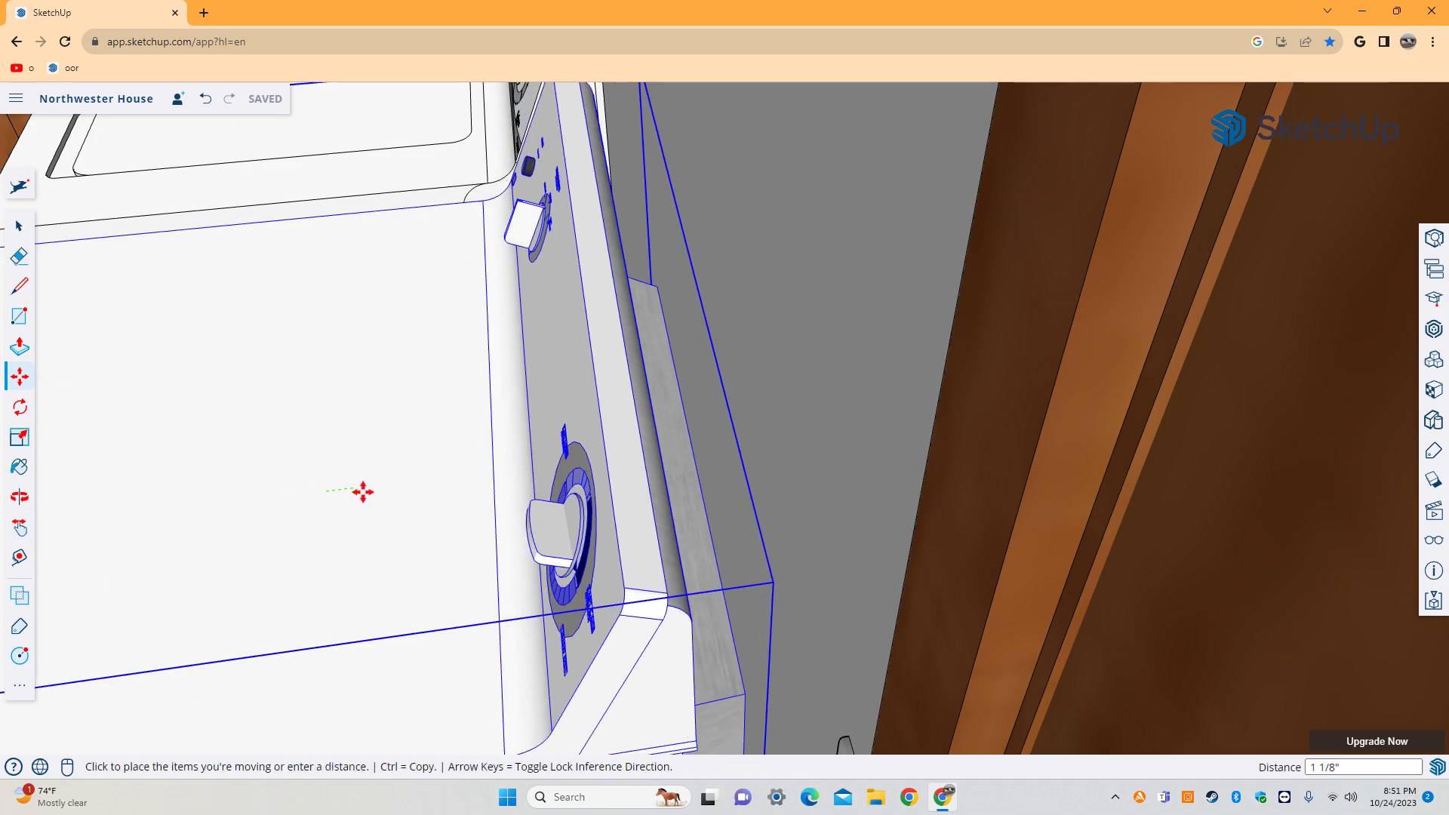
{"action": "left_click", "coordinate": [347, 495]}
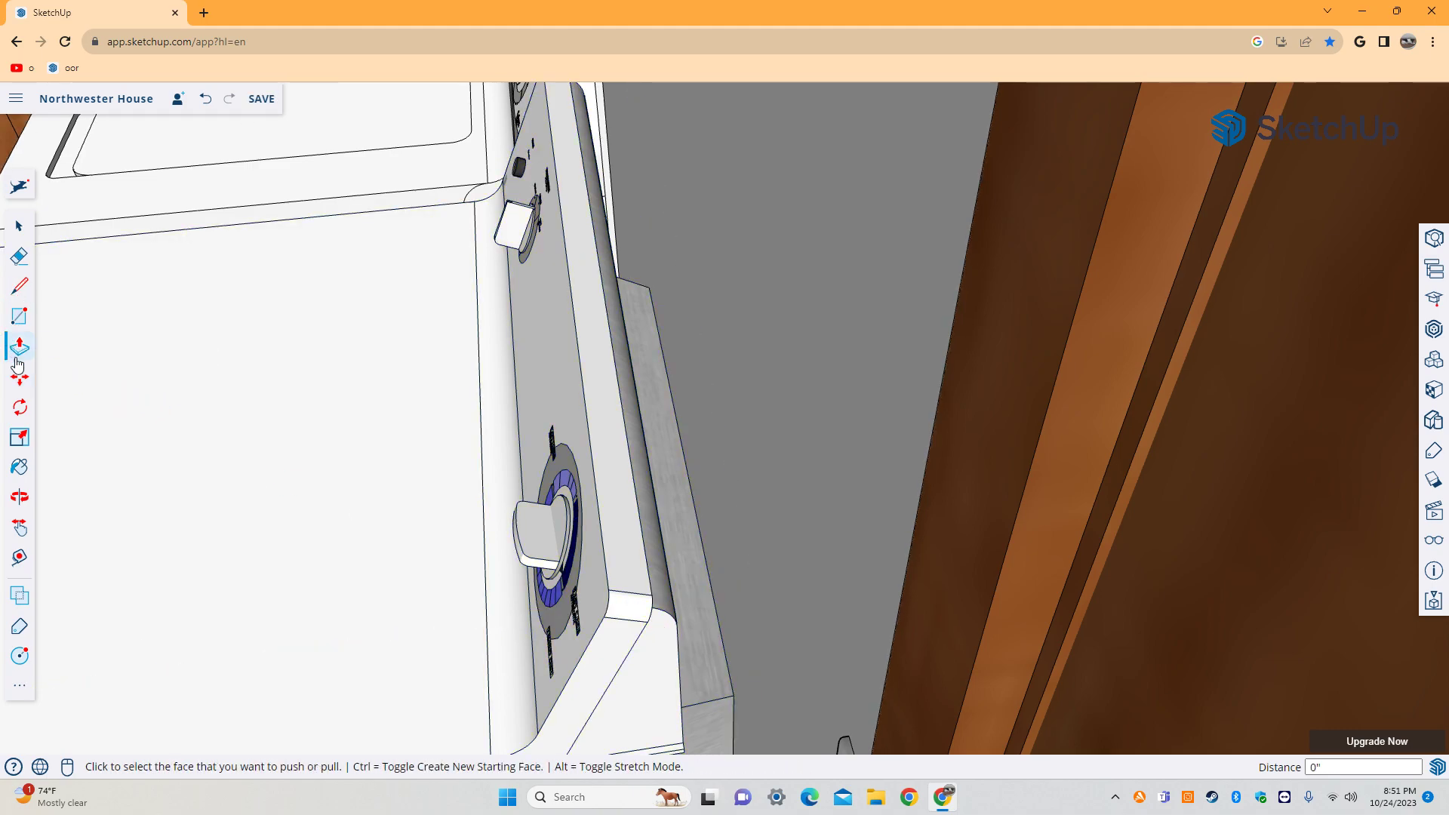
{"action": "left_click_drag", "start_coordinate": [179, 446], "coordinate": [990, 415]}
Zoom out, reselect the washer with Move, then orbit around the doorway toward the door.
{"action": "scroll", "coordinate": [529, 368], "scroll_direction": "up", "scroll_amount": 3}
{"action": "scroll", "coordinate": [579, 518], "scroll_direction": "down", "scroll_amount": 2}
{"action": "scroll", "coordinate": [495, 502], "scroll_direction": "down", "scroll_amount": 2}
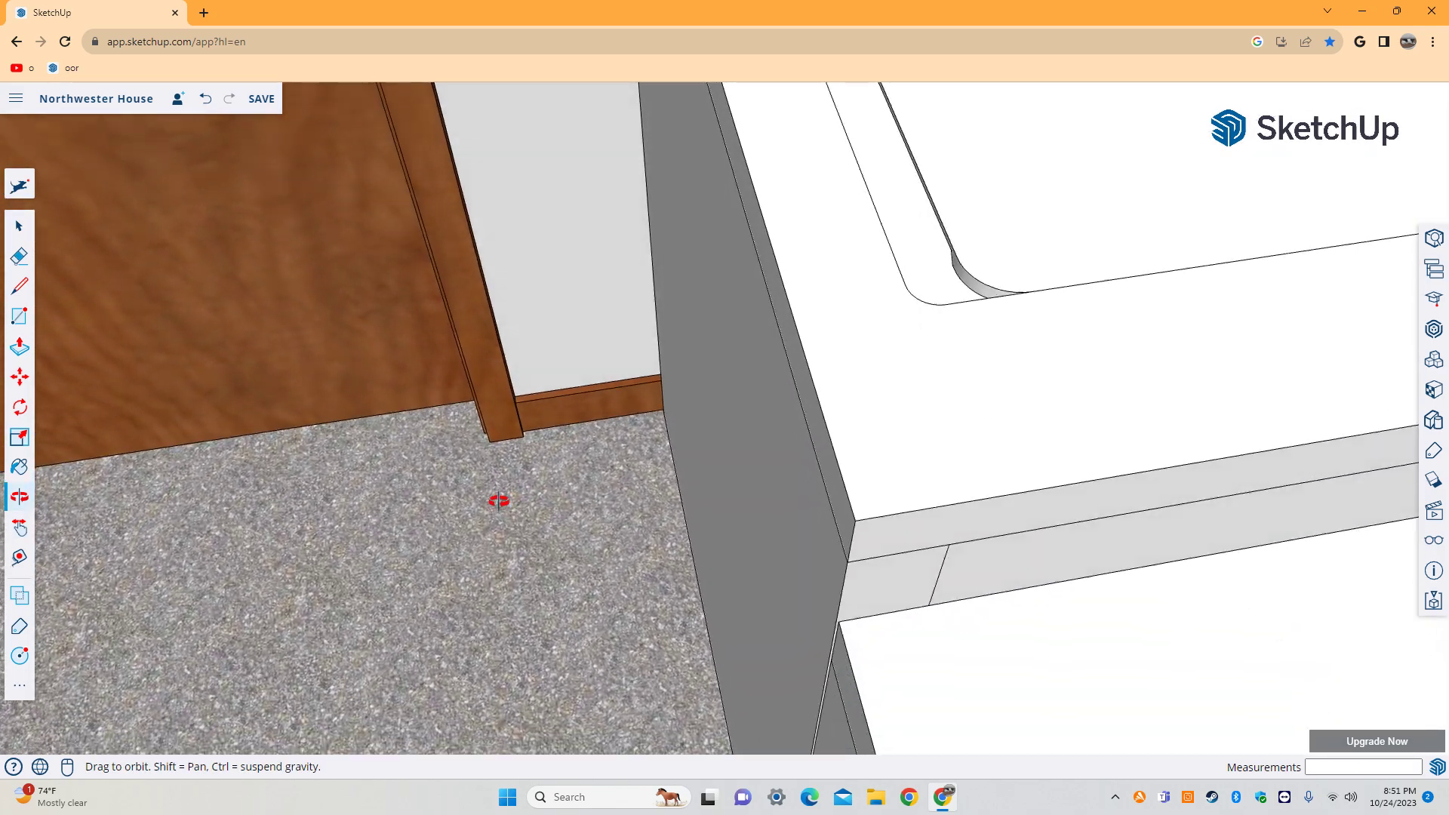
{"action": "scroll", "coordinate": [476, 486], "scroll_direction": "down", "scroll_amount": 1}
{"action": "left_click", "coordinate": [33, 385]}
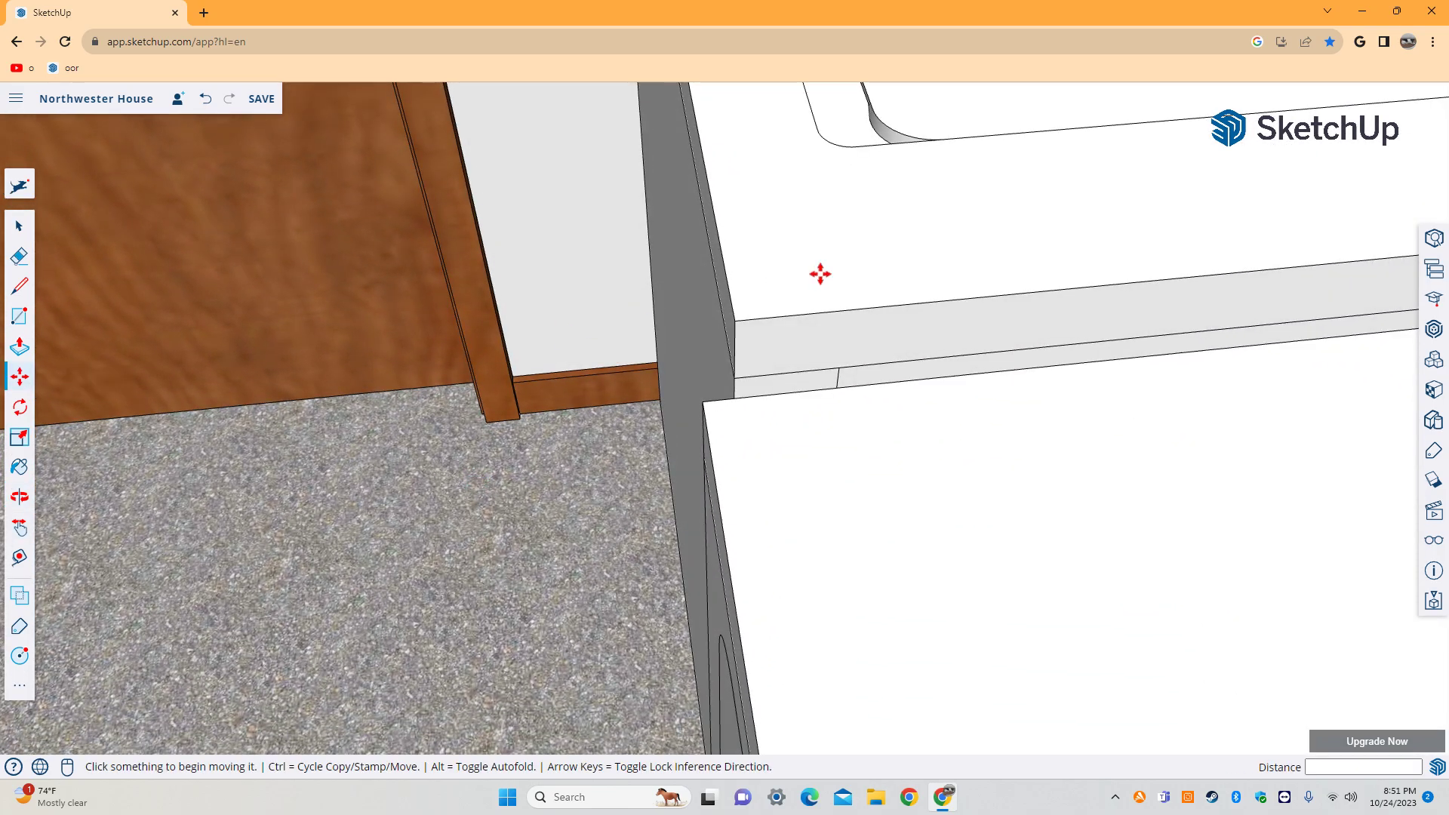
{"action": "left_click", "coordinate": [846, 270]}
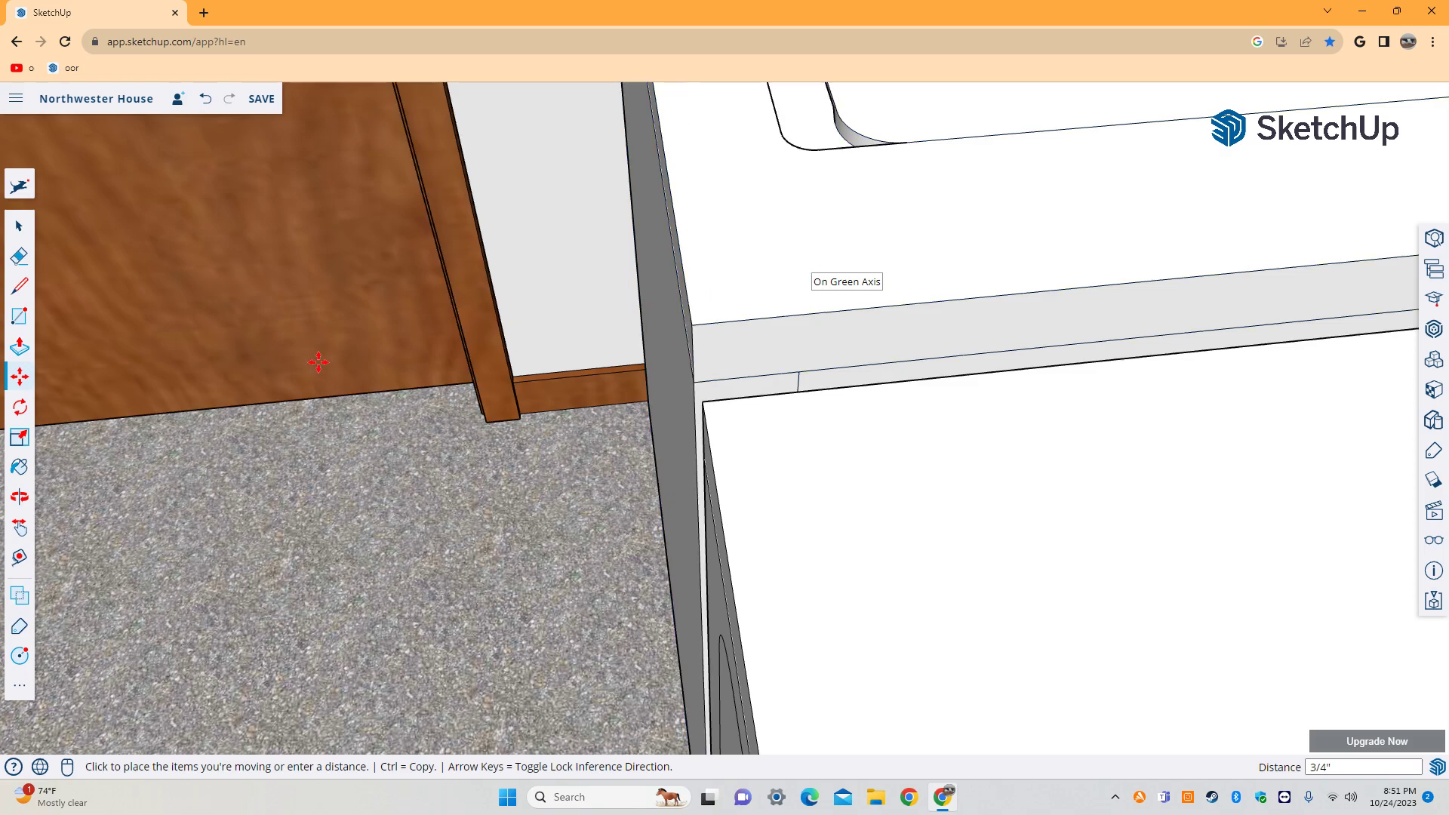
{"action": "left_click", "coordinate": [20, 496]}
{"action": "left_click_drag", "start_coordinate": [226, 492], "coordinate": [913, 536]}
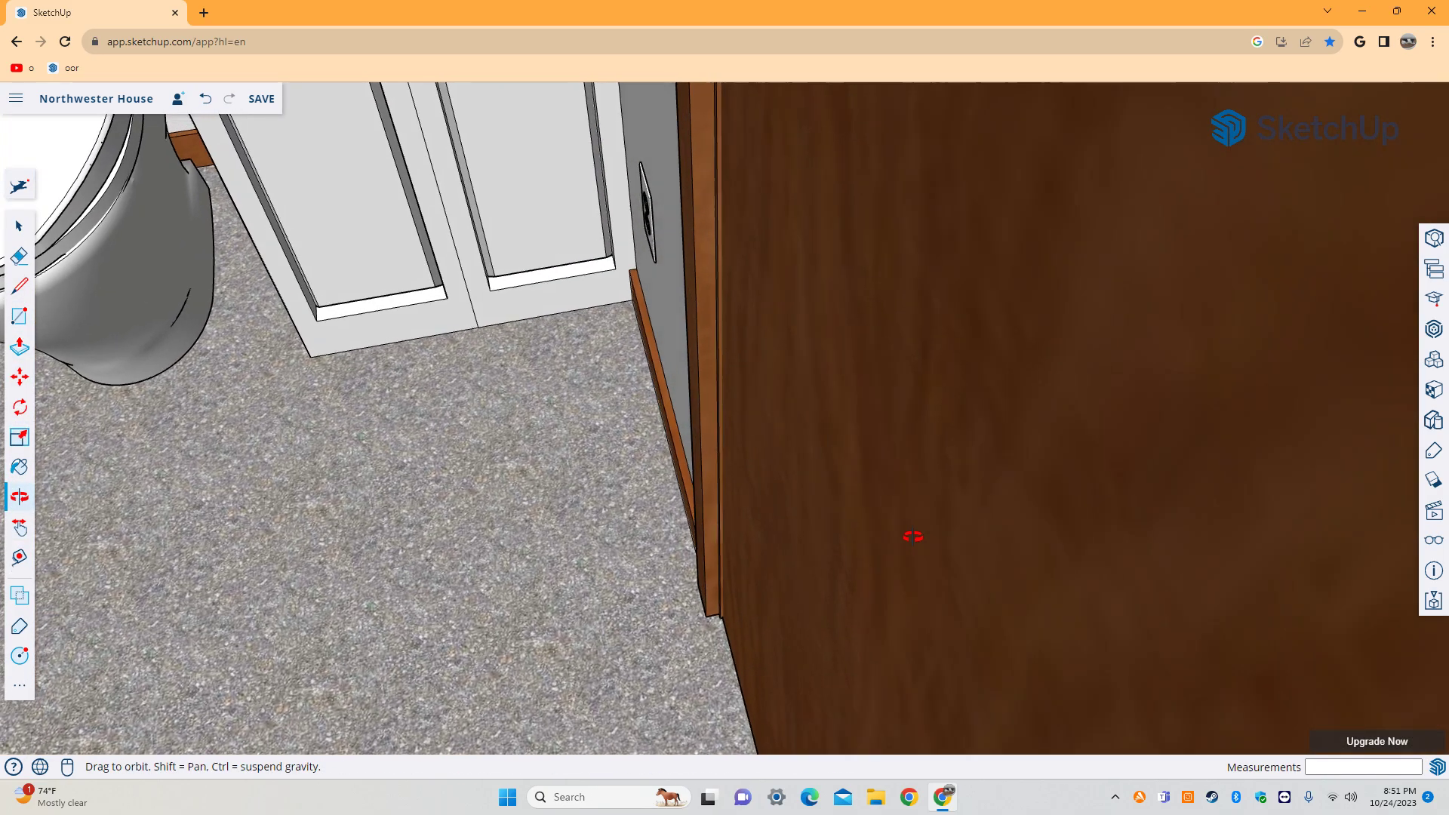
Zoom in on the cabinet doors and floor, circling the cabinet near floor level.
{"action": "key", "text": "h"}
{"action": "mouse_move", "coordinate": [284, 372]}
{"action": "left_mouse_down"}
{"action": "mouse_move", "coordinate": [883, 492]}
{"action": "mouse_move", "coordinate": [355, 378]}
{"action": "mouse_move", "coordinate": [4, 400]}
{"action": "left_mouse_up"}
{"action": "scroll", "coordinate": [940, 427], "scroll_direction": "up", "scroll_amount": 2}
{"action": "scroll", "coordinate": [940, 427], "scroll_direction": "up", "scroll_amount": 2}
{"action": "scroll", "coordinate": [1152, 372], "scroll_direction": "up", "scroll_amount": 3}
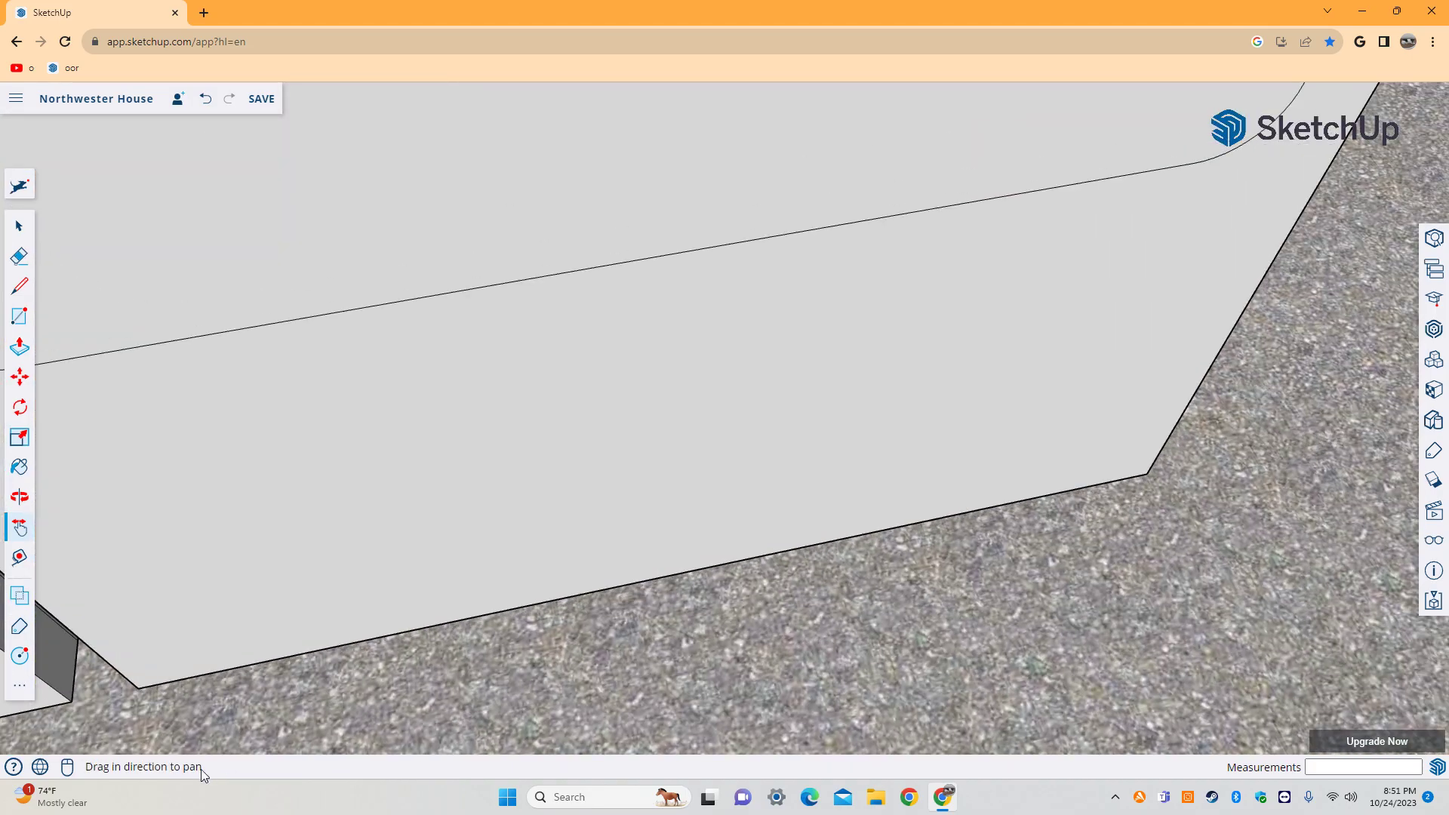
{"action": "key", "text": "o"}
{"action": "mouse_move", "coordinate": [1152, 372]}
{"action": "left_mouse_down"}
{"action": "mouse_move", "coordinate": [705, 553]}
{"action": "mouse_move", "coordinate": [825, 450]}
{"action": "mouse_move", "coordinate": [893, 320]}
{"action": "left_mouse_up"}
Move past the baseboard, outlet and door and out along the exterior siding.
{"action": "key", "text": "h"}
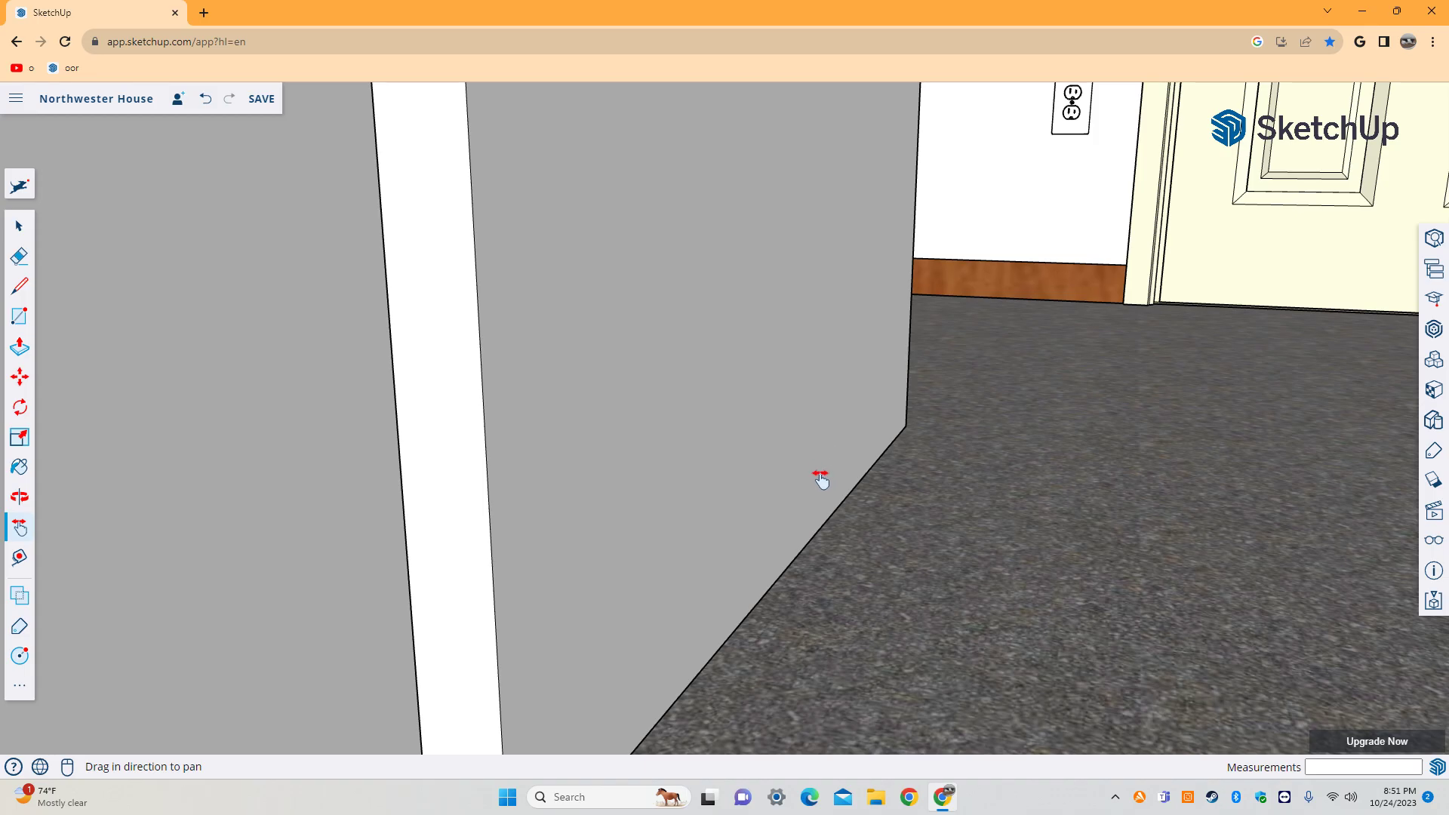
{"action": "mouse_move", "coordinate": [818, 479]}
{"action": "left_mouse_down"}
{"action": "mouse_move", "coordinate": [801, 499]}
{"action": "mouse_move", "coordinate": [921, 349]}
{"action": "left_mouse_up"}
{"action": "scroll", "coordinate": [921, 349], "scroll_direction": "up", "scroll_amount": 3}
{"action": "scroll", "coordinate": [372, 566], "scroll_direction": "up", "scroll_amount": 3}
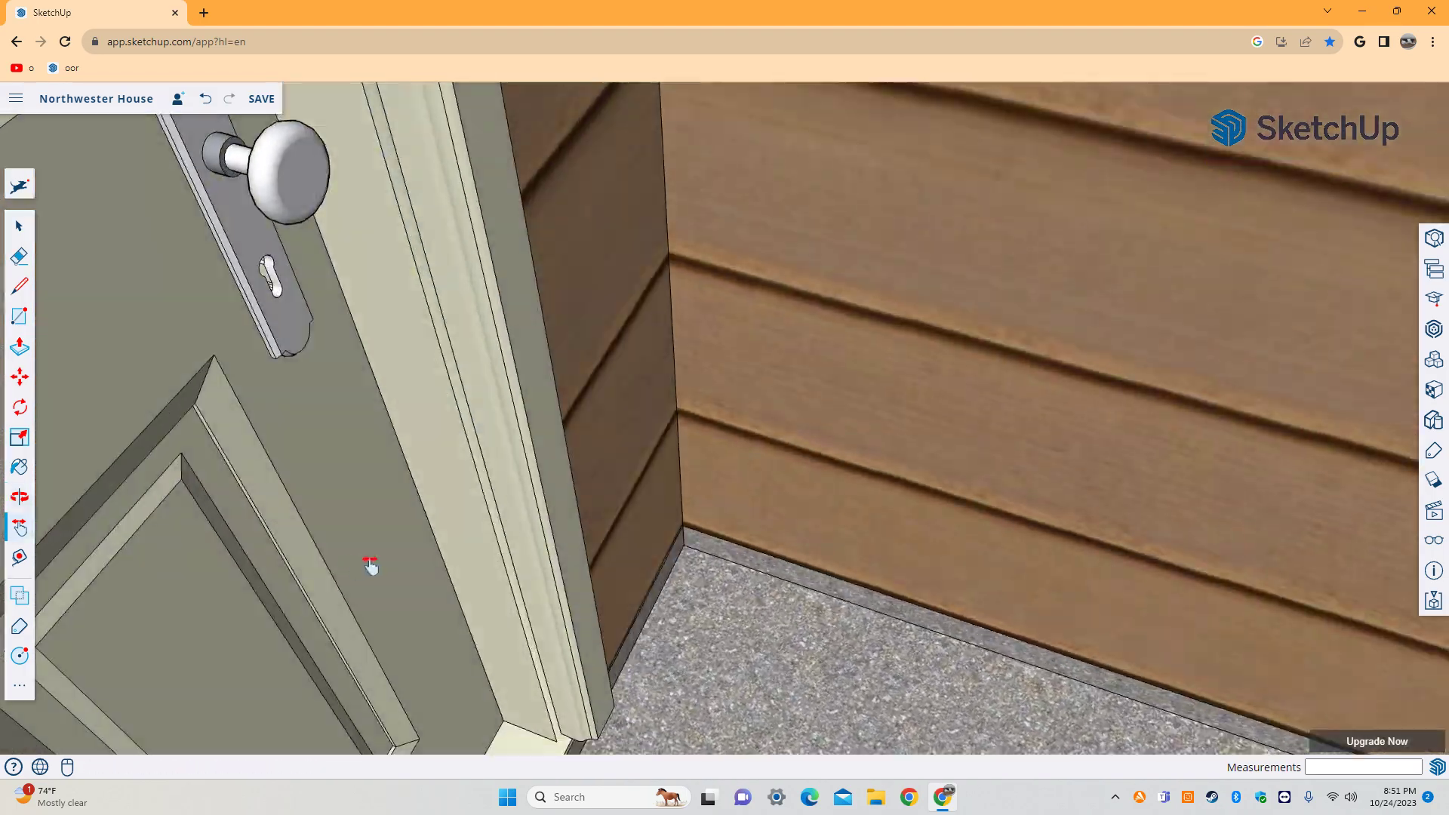
{"action": "scroll", "coordinate": [532, 258], "scroll_direction": "up", "scroll_amount": 2}
{"action": "left_click_drag", "start_coordinate": [532, 258], "coordinate": [152, 349]}
{"action": "mouse_move", "coordinate": [151, 350]}
{"action": "middle_mouse_down"}
{"action": "mouse_move", "coordinate": [585, 265]}
{"action": "mouse_move", "coordinate": [728, 262]}
{"action": "mouse_move", "coordinate": [836, 305]}
{"action": "mouse_move", "coordinate": [479, 605]}
{"action": "mouse_move", "coordinate": [478, 479]}
{"action": "mouse_move", "coordinate": [657, 285]}
{"action": "middle_mouse_up"}
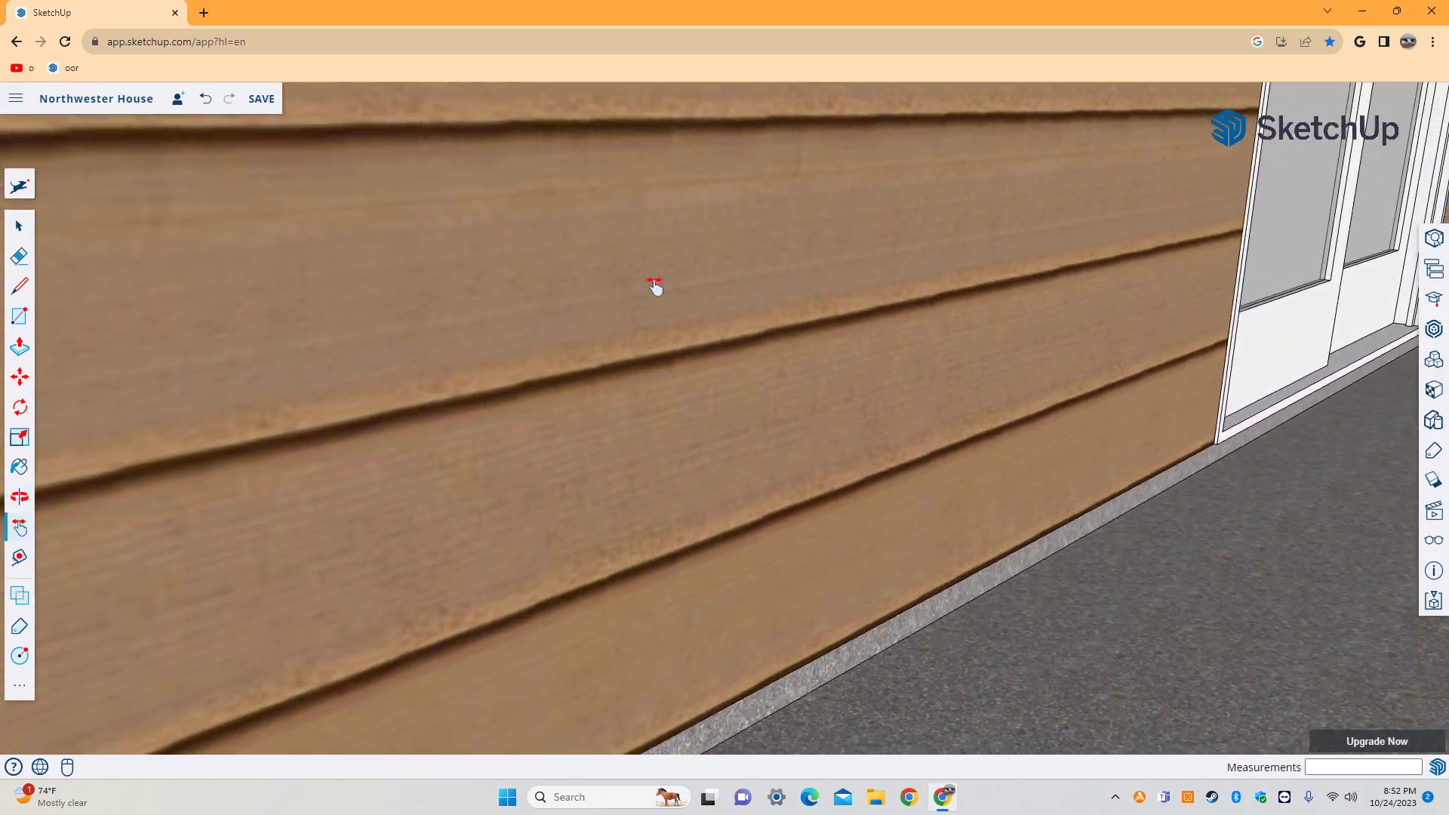
Orbit to the door between white columns, look through it, and cross the brick wall.
{"action": "middle_click_drag", "start_coordinate": [699, 704], "coordinate": [786, 534]}
{"action": "mouse_move", "coordinate": [805, 470]}
{"action": "middle_mouse_down"}
{"action": "mouse_move", "coordinate": [812, 392]}
{"action": "mouse_move", "coordinate": [310, 411]}
{"action": "mouse_move", "coordinate": [610, 357]}
{"action": "middle_mouse_up"}
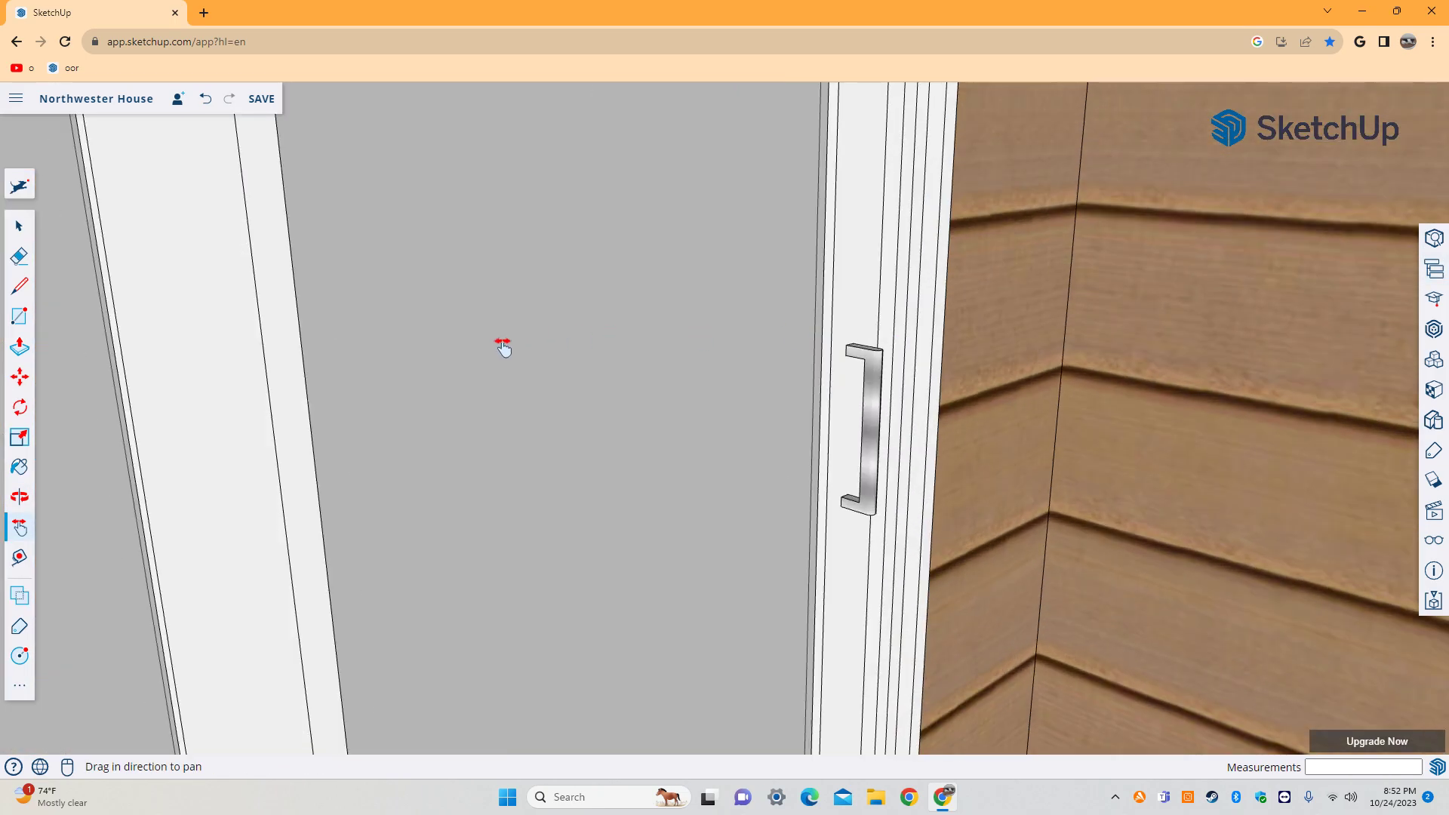
{"action": "middle_click_drag", "start_coordinate": [502, 347], "coordinate": [1194, 378]}
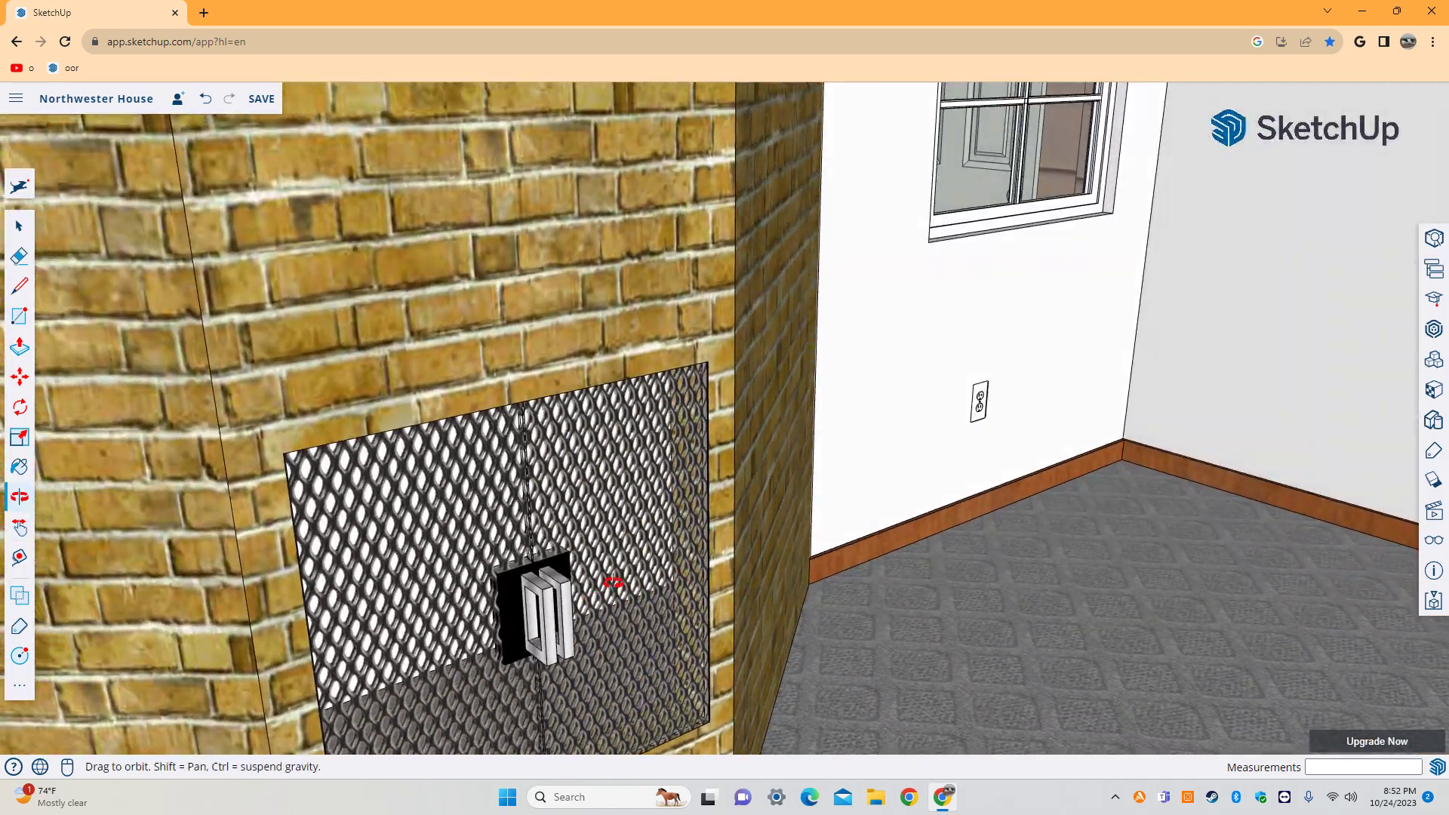
{"action": "middle_click_drag", "start_coordinate": [613, 582], "coordinate": [847, 596], "text": "shift"}
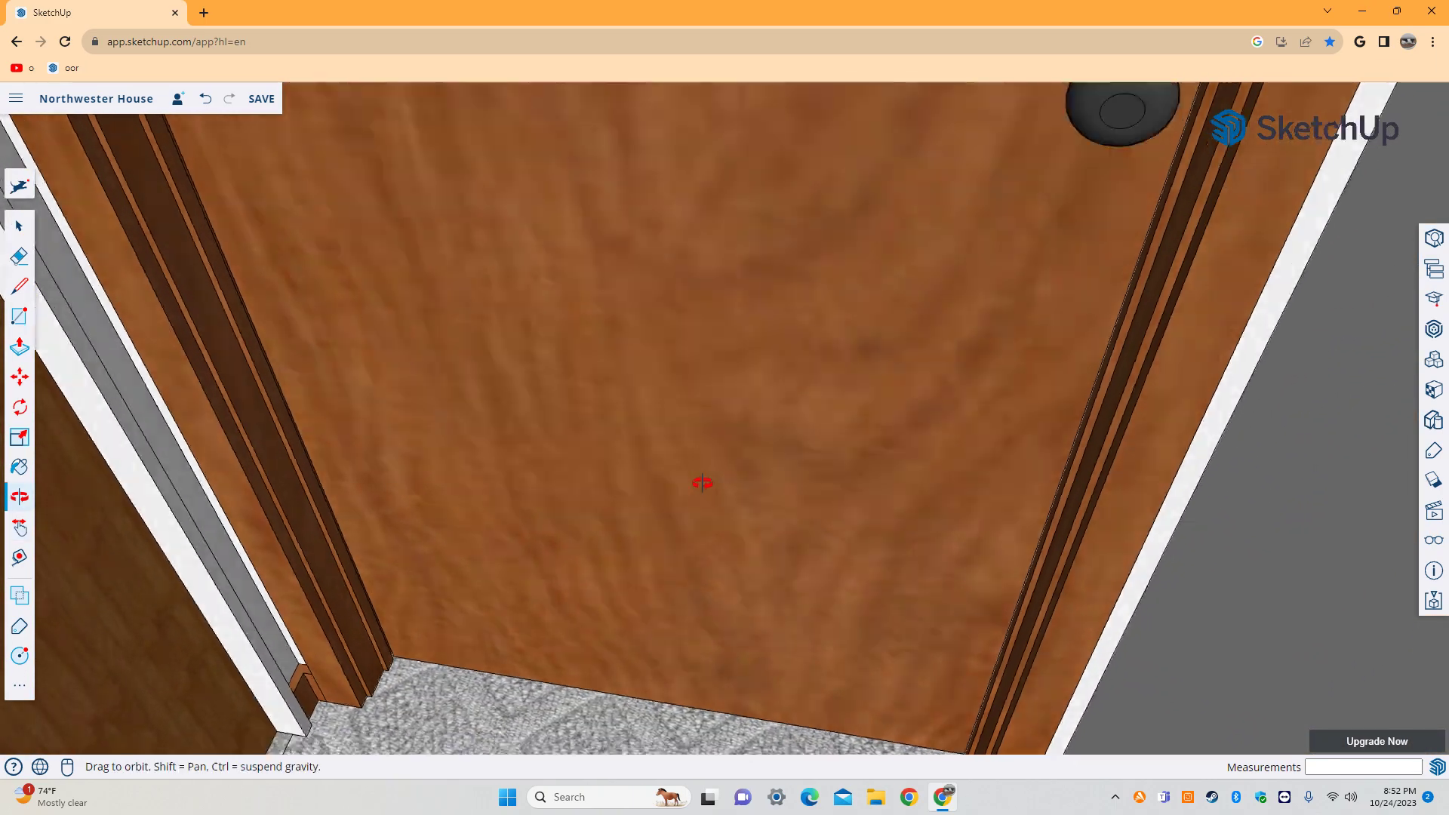
Sweep over the carpet, baseboard and outlet to frame the cream door and bathroom cabinets.
{"action": "left_click_drag", "start_coordinate": [702, 483], "coordinate": [206, 688]}
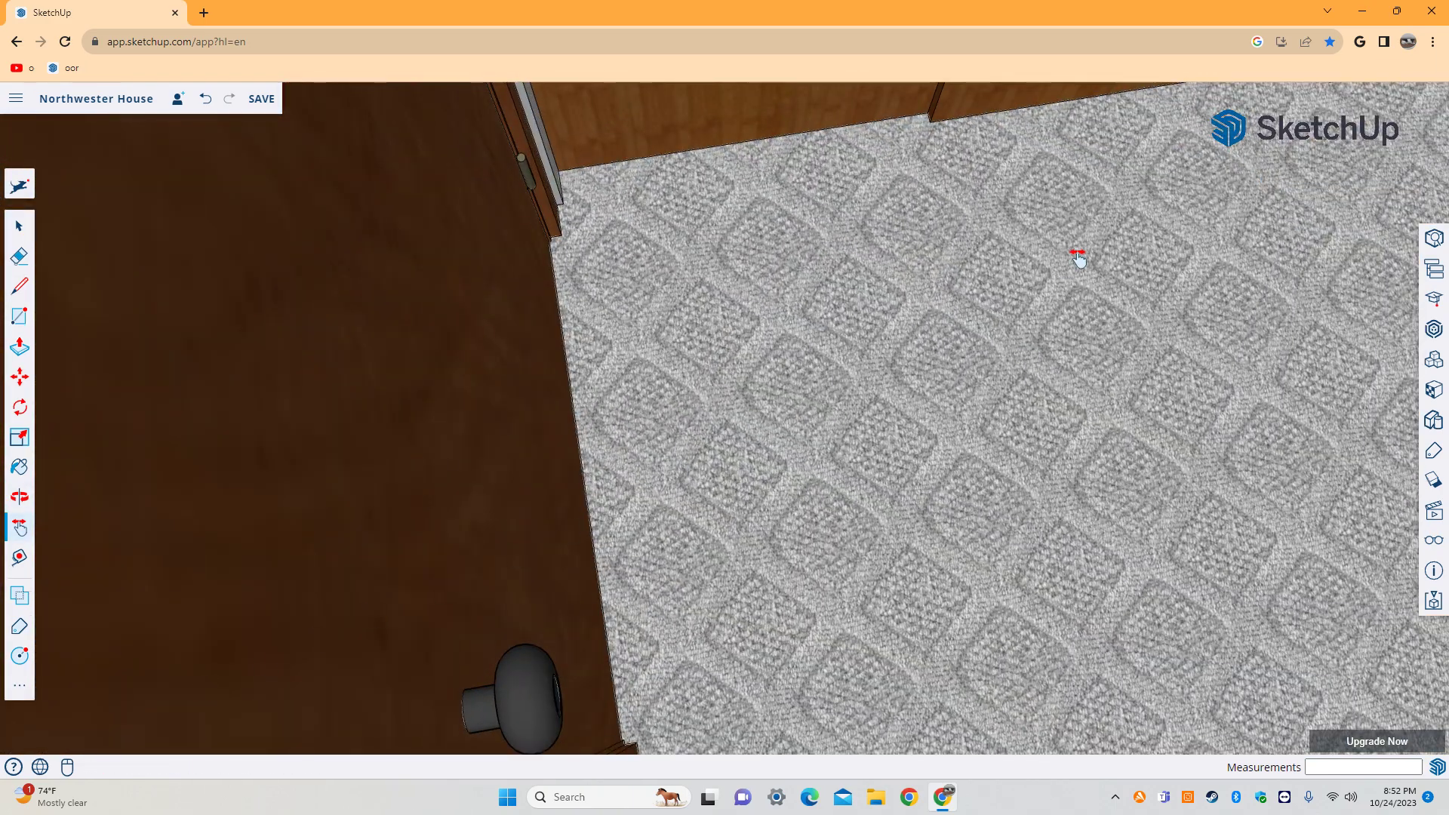
{"action": "mouse_move", "coordinate": [1078, 259]}
{"action": "left_mouse_down"}
{"action": "mouse_move", "coordinate": [828, 567]}
{"action": "mouse_move", "coordinate": [1217, 678]}
{"action": "left_mouse_up"}
{"action": "mouse_move", "coordinate": [951, 352]}
{"action": "left_mouse_down"}
{"action": "mouse_move", "coordinate": [298, 430]}
{"action": "mouse_move", "coordinate": [672, 249]}
{"action": "mouse_move", "coordinate": [649, 226]}
{"action": "mouse_move", "coordinate": [585, 634]}
{"action": "left_mouse_up"}
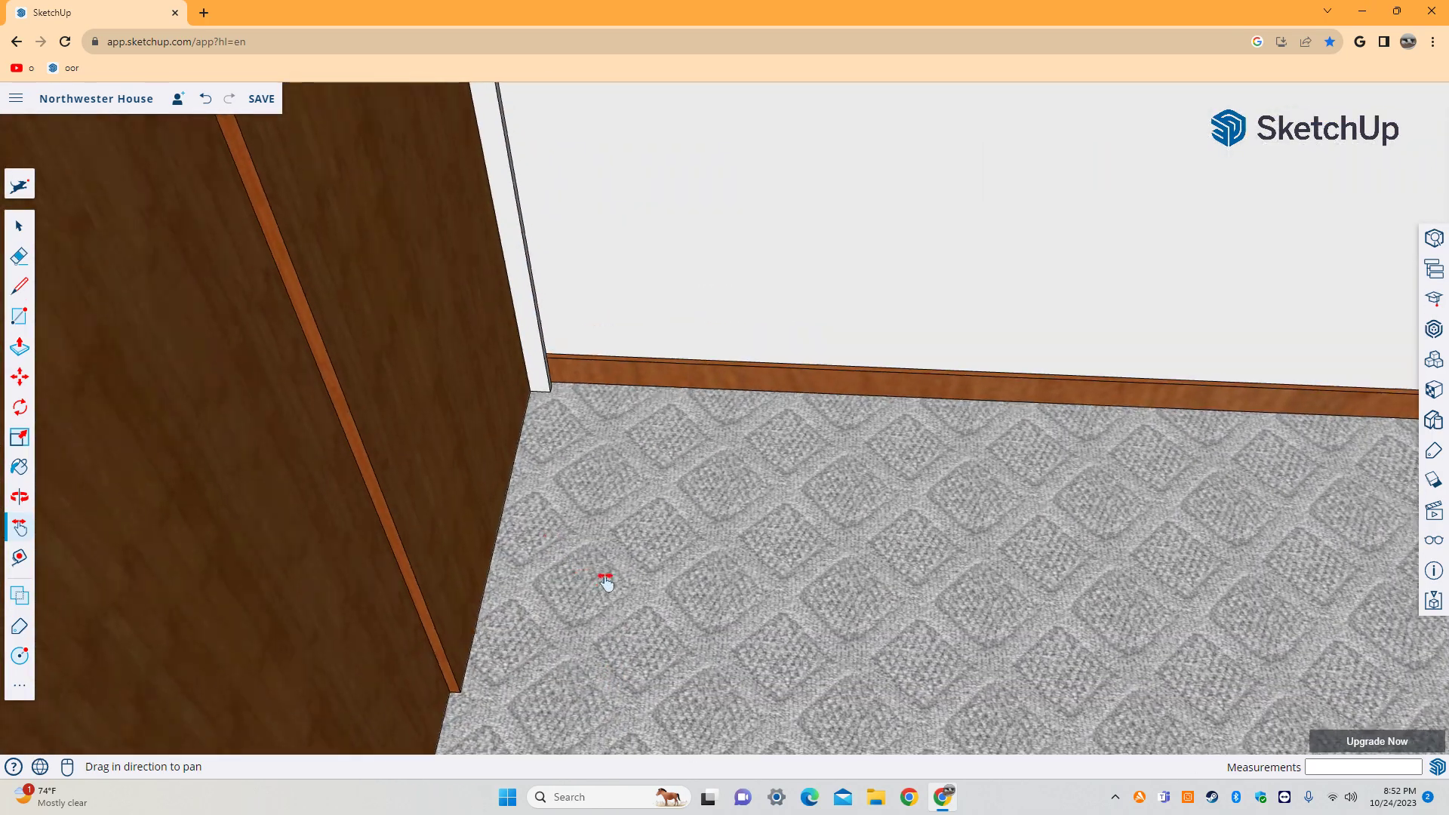
{"action": "mouse_move", "coordinate": [606, 582]}
{"action": "left_mouse_down"}
{"action": "mouse_move", "coordinate": [1040, 714]}
{"action": "mouse_move", "coordinate": [225, 548]}
{"action": "left_mouse_up"}
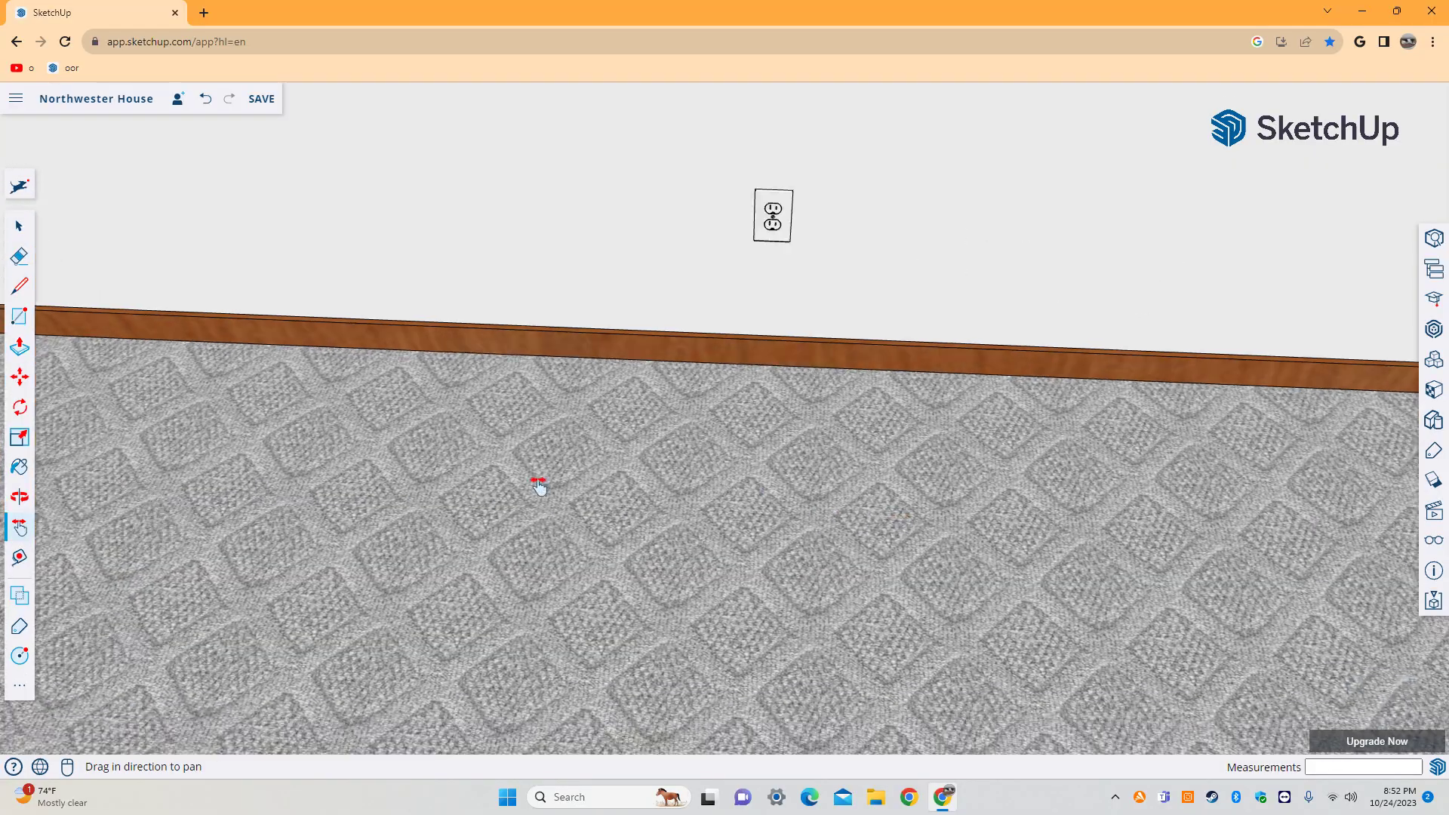
{"action": "middle_click_drag", "start_coordinate": [538, 486], "coordinate": [749, 418]}
{"action": "mouse_move", "coordinate": [1176, 297]}
{"action": "left_mouse_down"}
{"action": "mouse_move", "coordinate": [87, 298]}
{"action": "mouse_move", "coordinate": [657, 508]}
{"action": "mouse_move", "coordinate": [750, 398]}
{"action": "mouse_move", "coordinate": [370, 647]}
{"action": "left_mouse_up"}
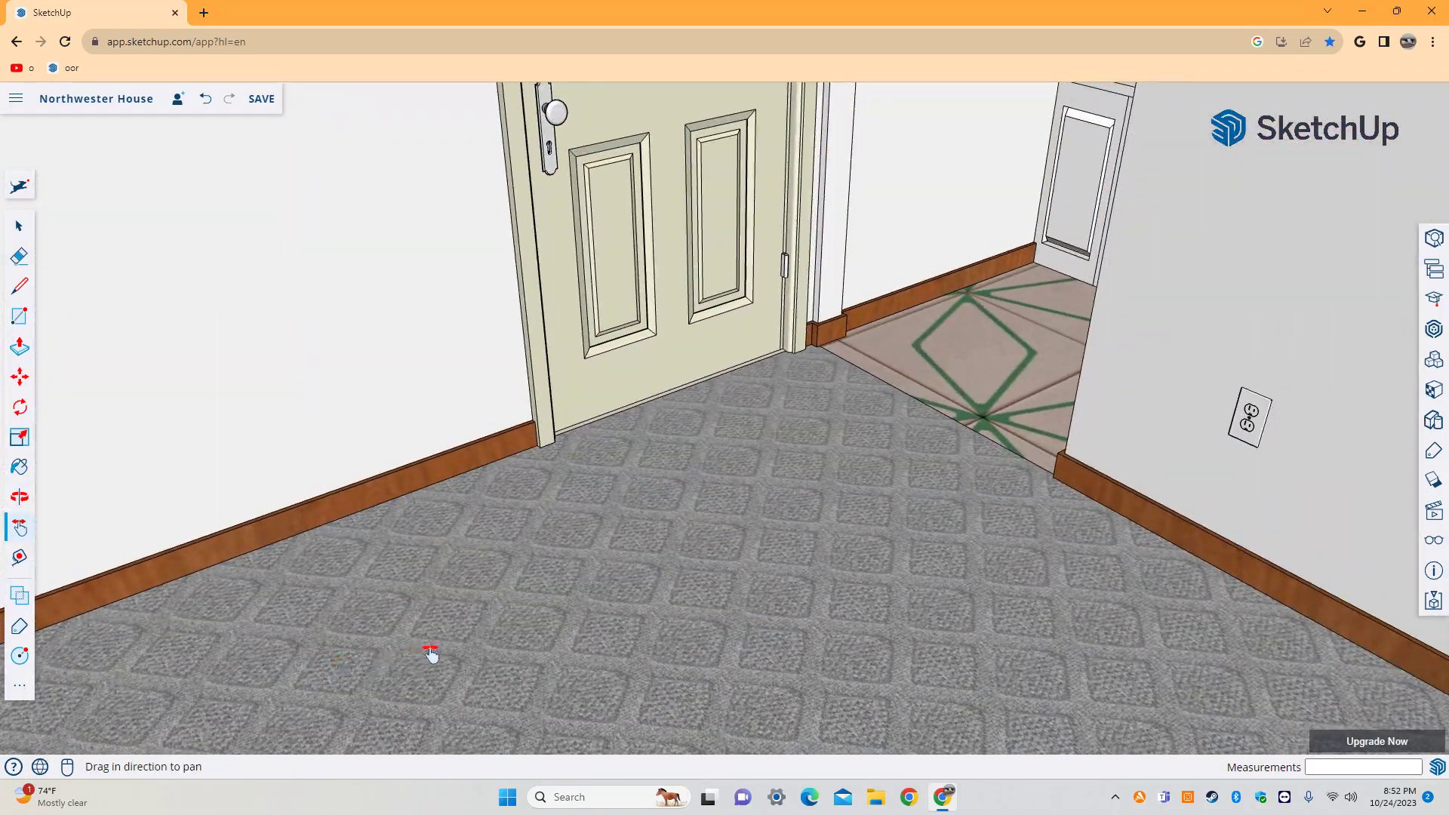
{"action": "middle_click_drag", "start_coordinate": [430, 657], "coordinate": [707, 530]}
Inspect the sink, vanity and door knob, then move across toward the toilet and shower.
{"action": "left_click_drag", "start_coordinate": [899, 266], "coordinate": [646, 545]}
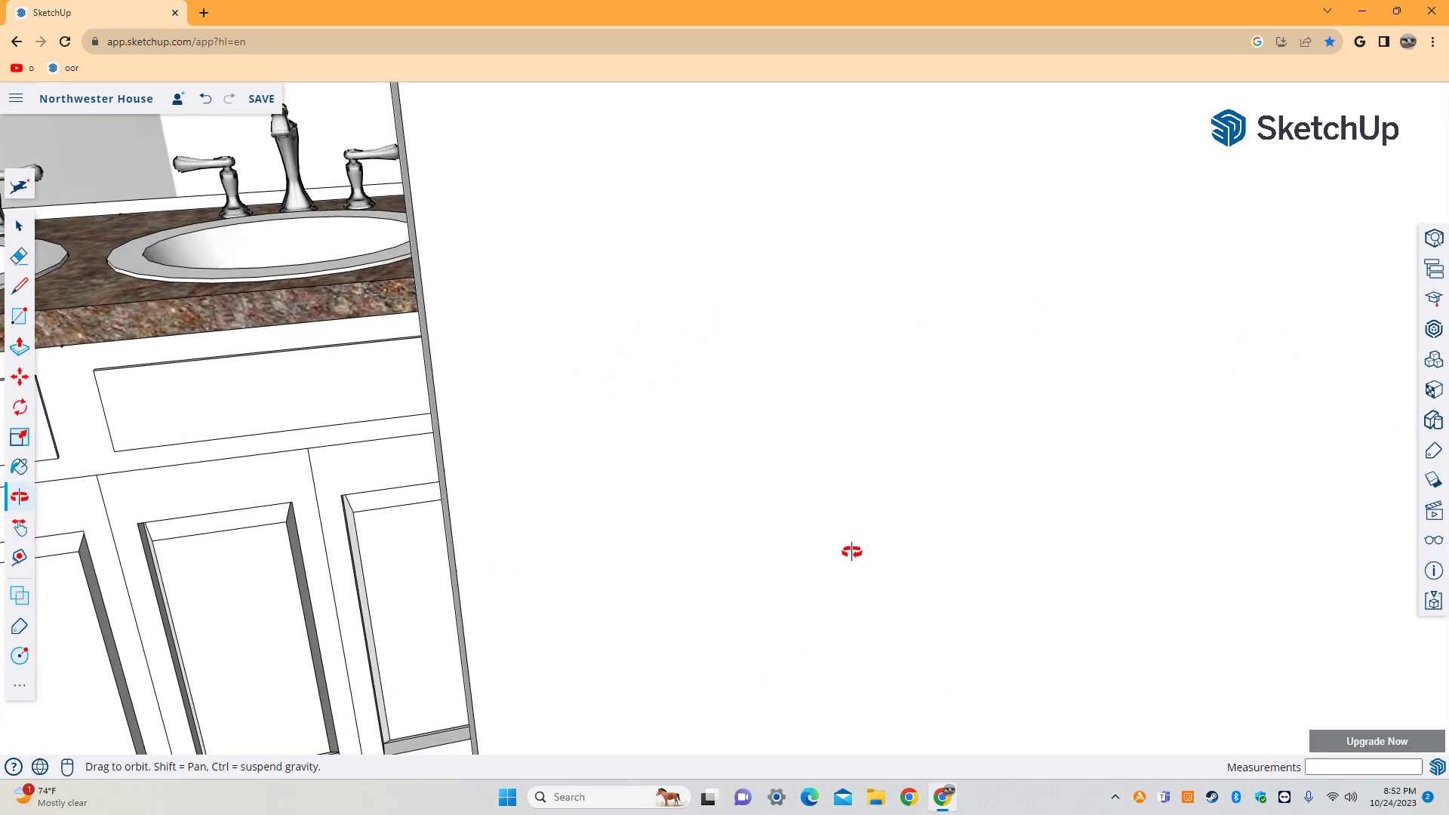
{"action": "mouse_move", "coordinate": [851, 552]}
{"action": "left_mouse_down"}
{"action": "mouse_move", "coordinate": [1135, 554]}
{"action": "mouse_move", "coordinate": [966, 612]}
{"action": "left_mouse_up"}
{"action": "left_click_drag", "start_coordinate": [916, 662], "coordinate": [1132, 669]}
{"action": "key", "text": "o"}
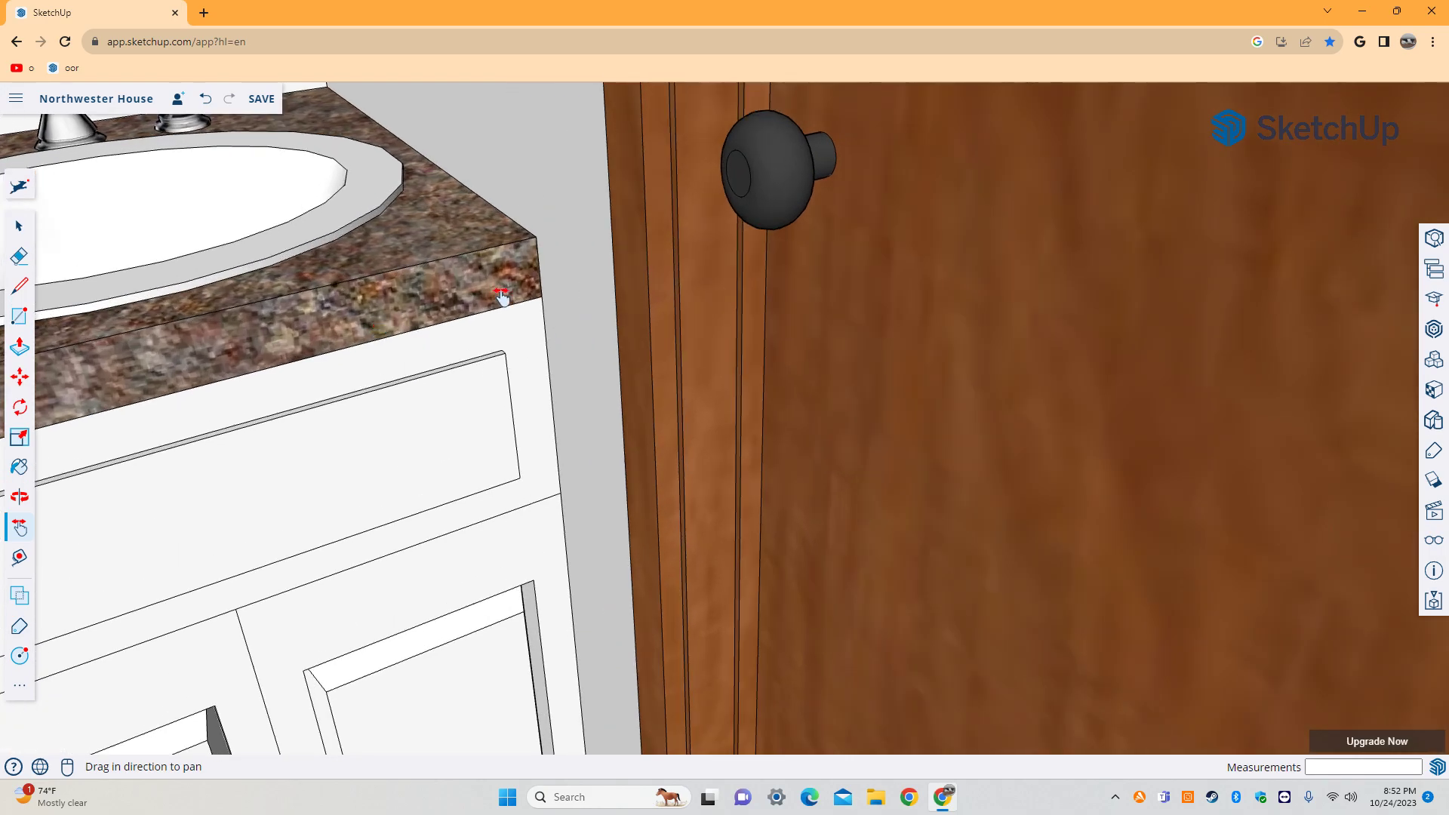
{"action": "mouse_move", "coordinate": [521, 404]}
{"action": "left_mouse_down"}
{"action": "mouse_move", "coordinate": [358, 479]}
{"action": "mouse_move", "coordinate": [536, 483]}
{"action": "left_mouse_up"}
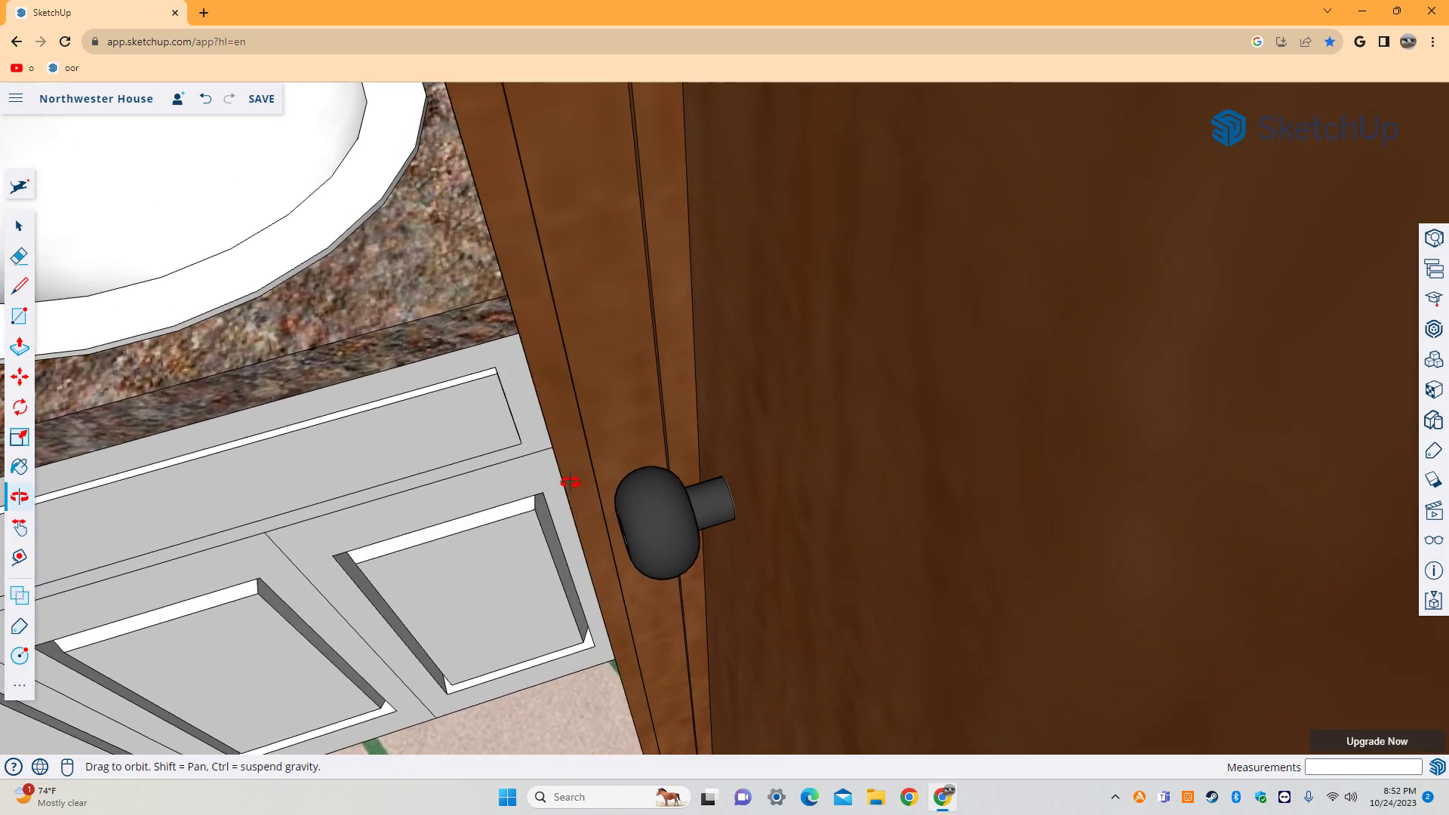
{"action": "left_click_drag", "start_coordinate": [737, 420], "coordinate": [317, 518]}
{"action": "mouse_move", "coordinate": [837, 377]}
{"action": "left_mouse_down"}
{"action": "mouse_move", "coordinate": [594, 435]}
{"action": "mouse_move", "coordinate": [598, 479]}
{"action": "mouse_move", "coordinate": [430, 507]}
{"action": "mouse_move", "coordinate": [393, 535]}
{"action": "mouse_move", "coordinate": [705, 436]}
{"action": "mouse_move", "coordinate": [430, 462]}
{"action": "mouse_move", "coordinate": [931, 358]}
{"action": "left_mouse_up"}
Return from the shower past the vanity and tile floor to the carpet and door trim.
{"action": "key", "text": "o"}
{"action": "scroll", "coordinate": [670, 424], "scroll_direction": "down", "scroll_amount": 5}
{"action": "key", "text": "h"}
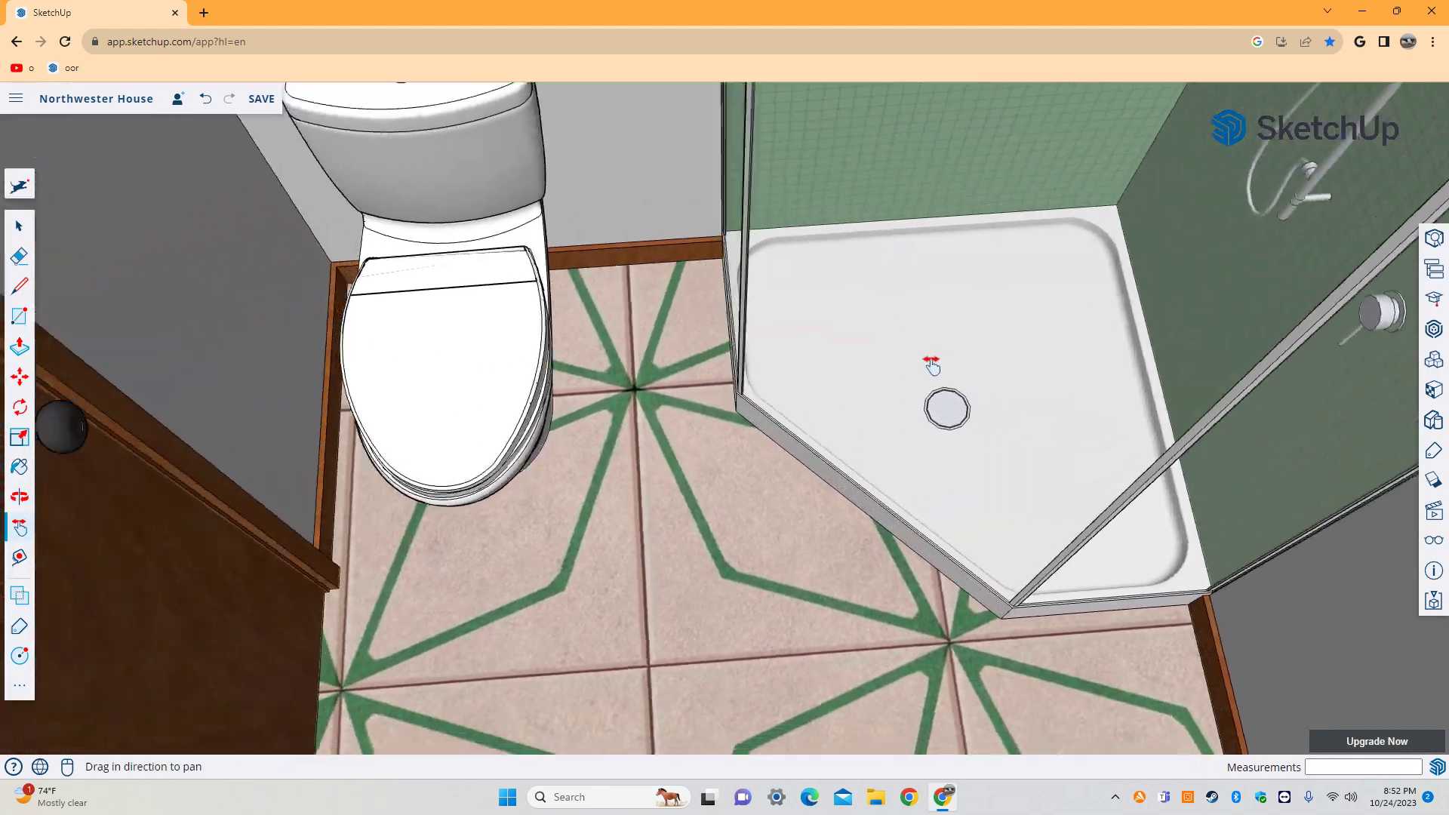
{"action": "mouse_move", "coordinate": [546, 466]}
{"action": "left_mouse_down"}
{"action": "mouse_move", "coordinate": [921, 518]}
{"action": "mouse_move", "coordinate": [1067, 517]}
{"action": "mouse_move", "coordinate": [1200, 307]}
{"action": "left_mouse_up"}
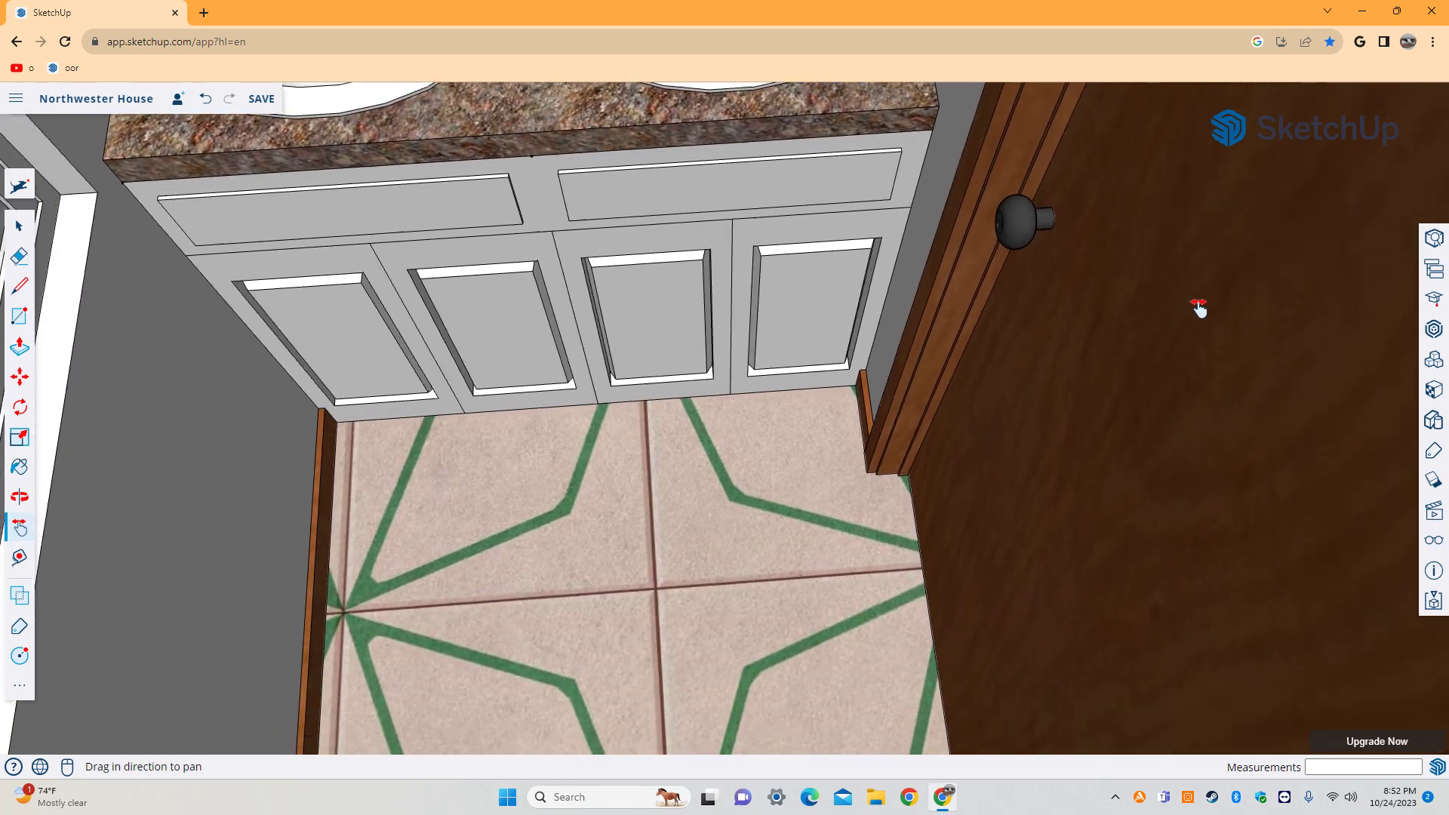
{"action": "left_click_drag", "start_coordinate": [876, 557], "coordinate": [810, 86]}
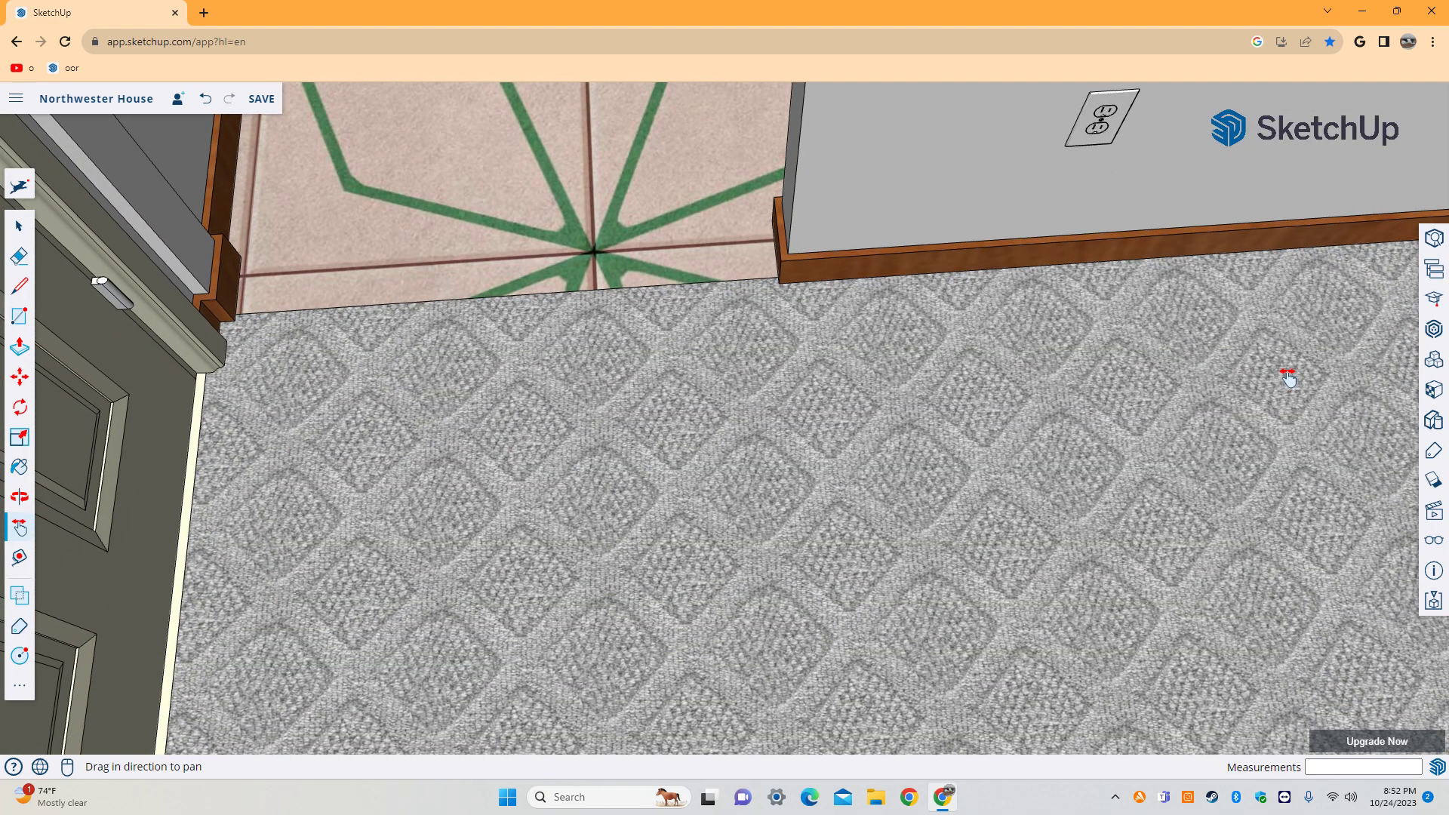
{"action": "left_click_drag", "start_coordinate": [1288, 378], "coordinate": [30, 539]}
{"action": "mouse_move", "coordinate": [854, 436]}
{"action": "middle_mouse_down"}
{"action": "mouse_move", "coordinate": [339, 572]}
{"action": "mouse_move", "coordinate": [1055, 596]}
{"action": "middle_mouse_up"}
Widen the carpet view, pass the tiled doorway and orbit into the kitchen cabinets.
{"action": "mouse_move", "coordinate": [499, 517]}
{"action": "left_mouse_down"}
{"action": "mouse_move", "coordinate": [915, 145]}
{"action": "mouse_move", "coordinate": [922, 689]}
{"action": "mouse_move", "coordinate": [695, 637]}
{"action": "left_mouse_up"}
{"action": "mouse_move", "coordinate": [695, 637]}
{"action": "middle_mouse_down"}
{"action": "mouse_move", "coordinate": [924, 333]}
{"action": "mouse_move", "coordinate": [404, 191]}
{"action": "mouse_move", "coordinate": [909, 443]}
{"action": "mouse_move", "coordinate": [1307, 536]}
{"action": "middle_mouse_up"}
{"action": "mouse_move", "coordinate": [229, 198]}
{"action": "left_mouse_down"}
{"action": "mouse_move", "coordinate": [184, 175]}
{"action": "mouse_move", "coordinate": [731, 333]}
{"action": "left_mouse_up"}
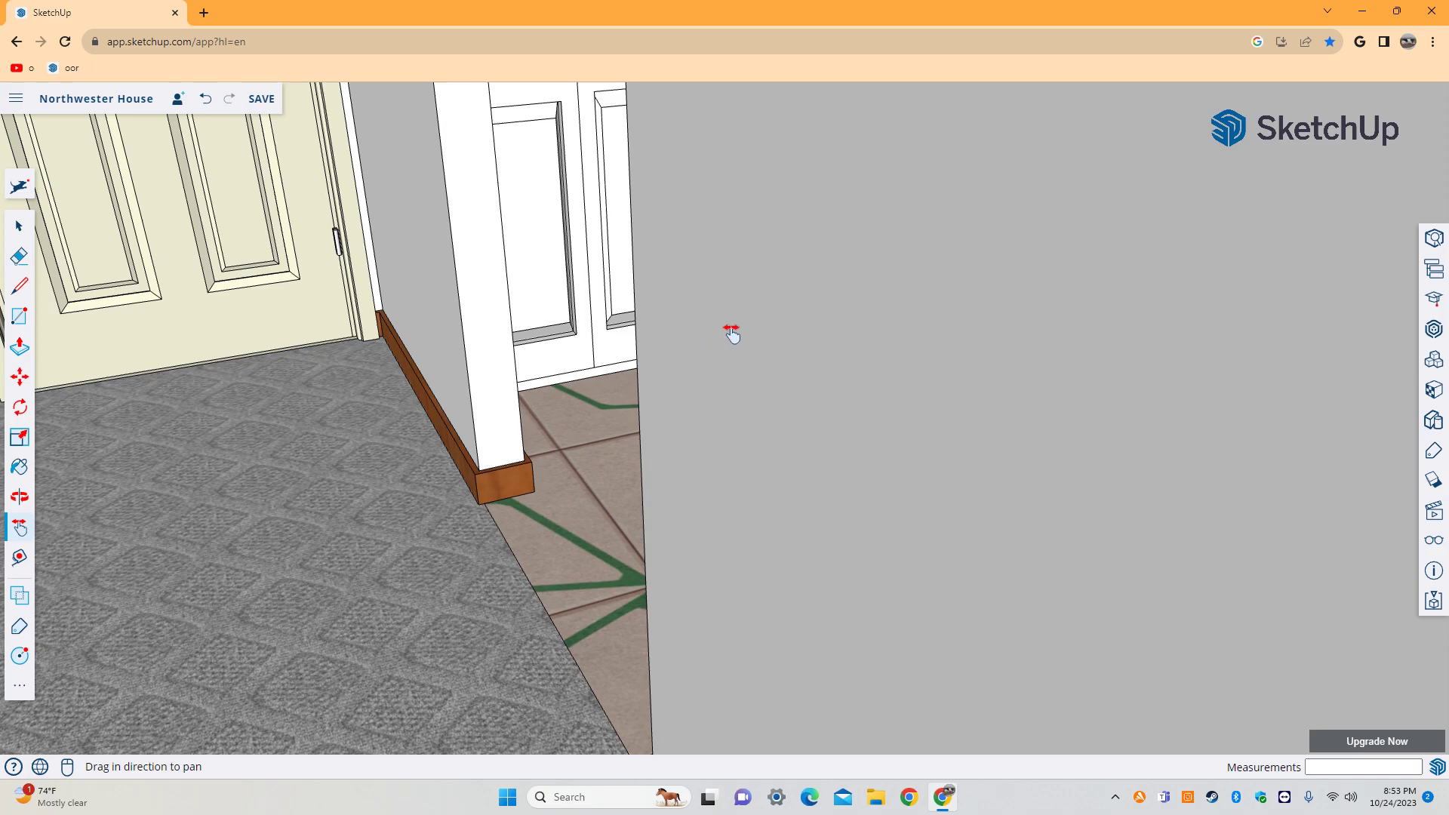
{"action": "left_click_drag", "start_coordinate": [669, 410], "coordinate": [1107, 226]}
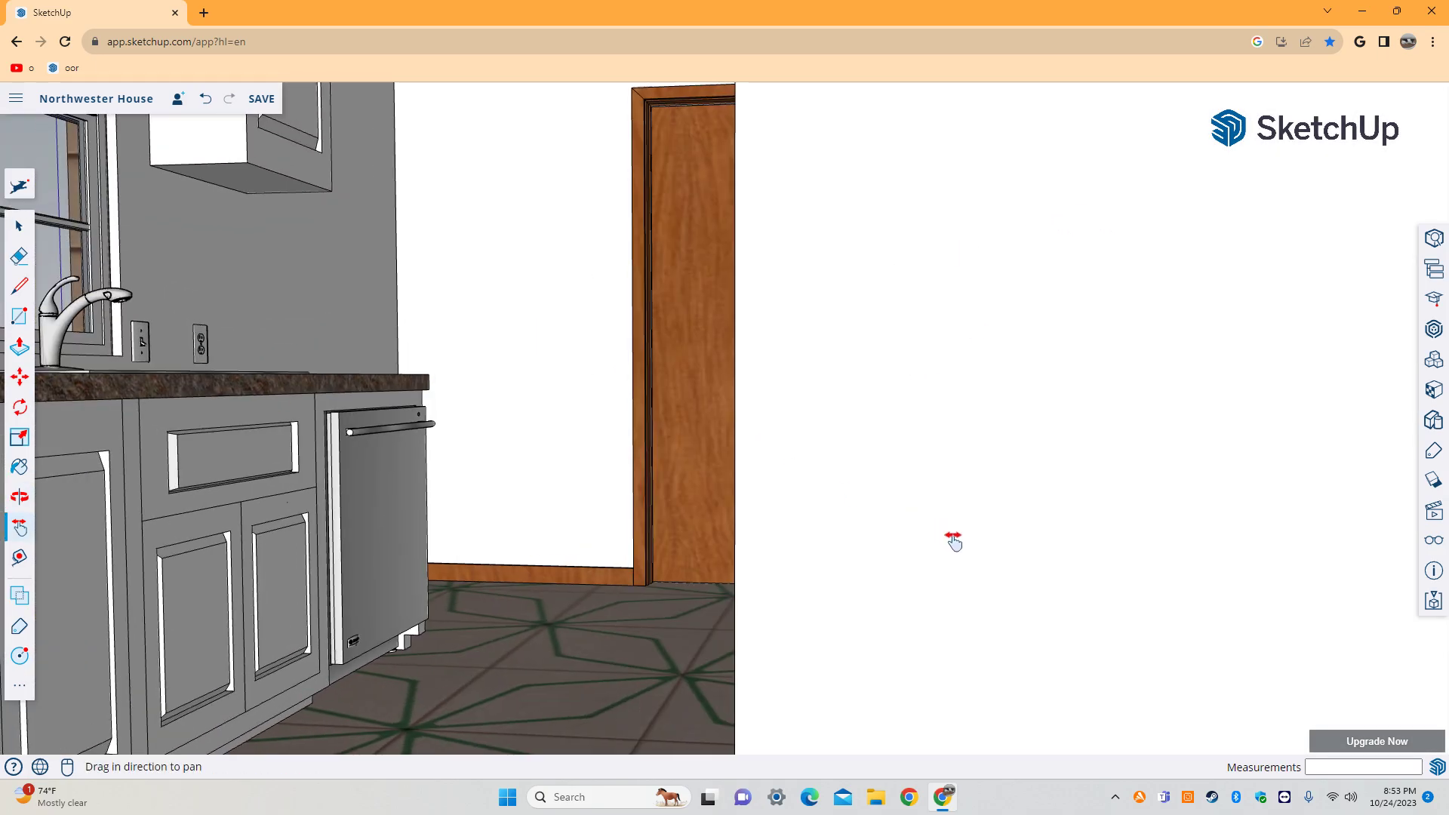
{"action": "mouse_move", "coordinate": [1108, 434]}
{"action": "left_mouse_down"}
{"action": "mouse_move", "coordinate": [1180, 370]}
{"action": "mouse_move", "coordinate": [1042, 398]}
{"action": "left_mouse_up"}
Zoom up to the wooden door and orbit past it onto the garage's concrete floor.
{"action": "key", "text": "h"}
{"action": "scroll", "coordinate": [938, 375], "scroll_direction": "up", "scroll_amount": 5}
{"action": "scroll", "coordinate": [645, 333], "scroll_direction": "up", "scroll_amount": 5}
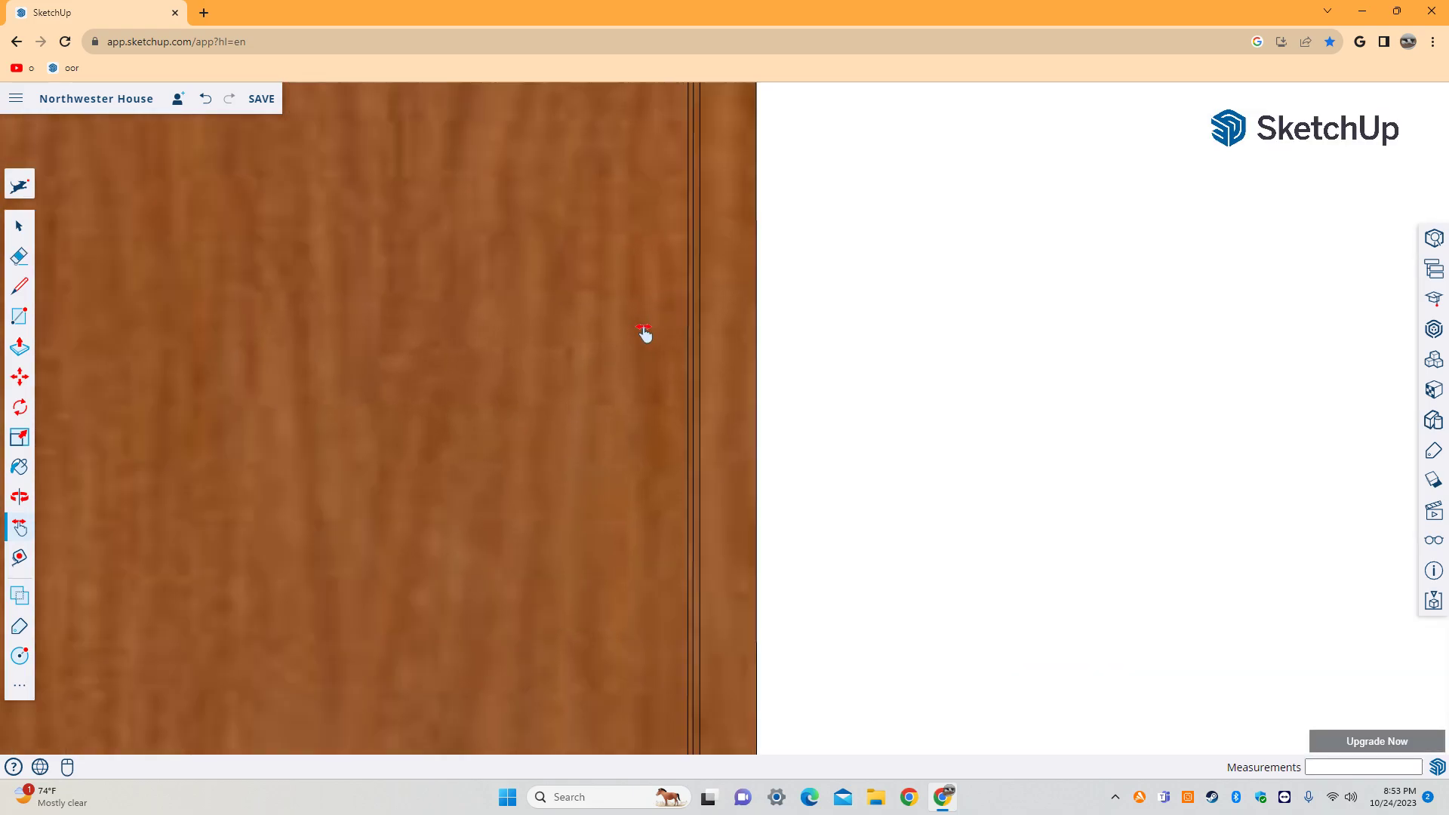
{"action": "key", "text": "o"}
{"action": "left_click_drag", "start_coordinate": [501, 391], "coordinate": [1029, 634]}
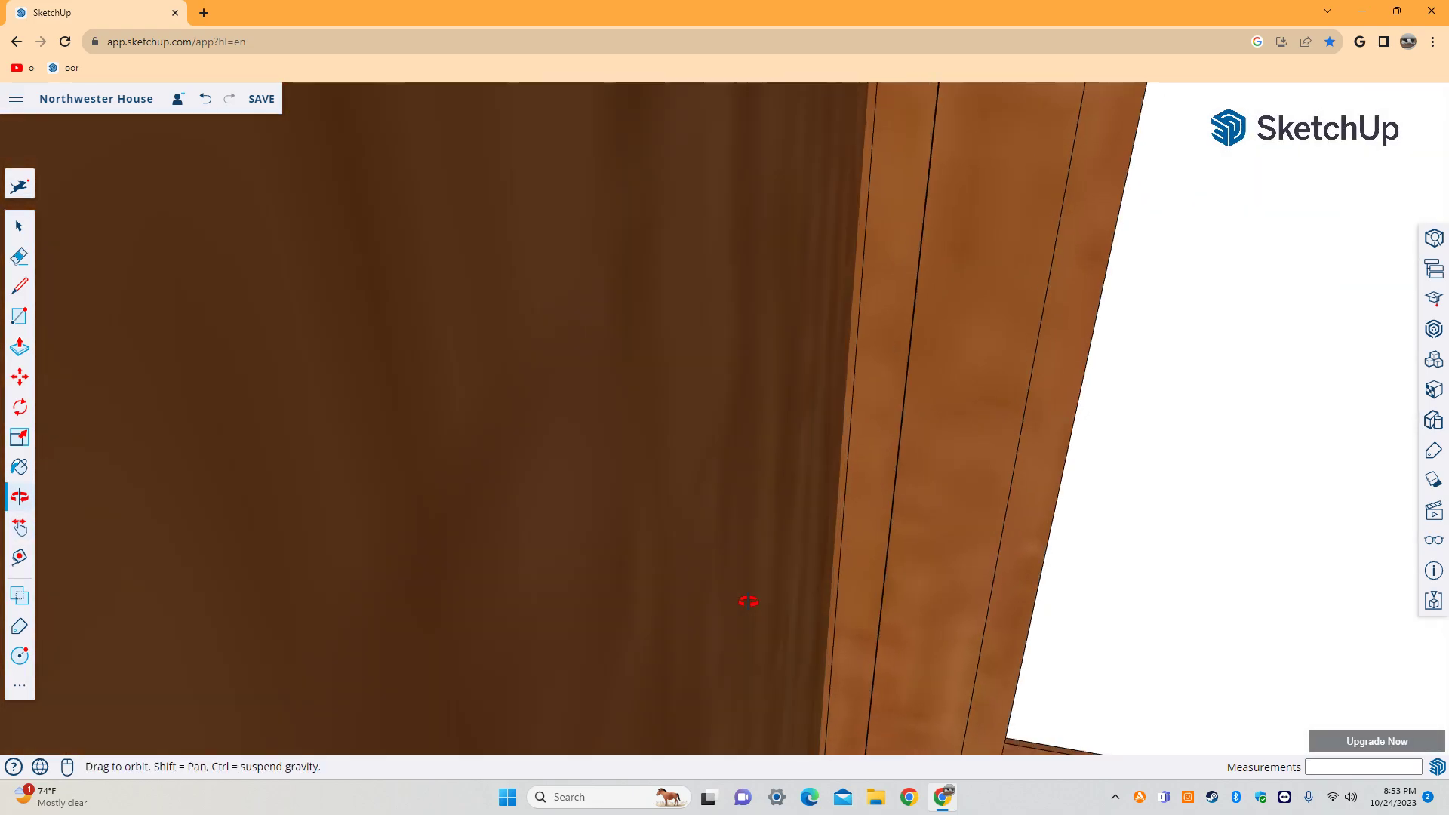
{"action": "mouse_move", "coordinate": [748, 602]}
{"action": "left_mouse_down"}
{"action": "mouse_move", "coordinate": [556, 540]}
{"action": "mouse_move", "coordinate": [1171, 586]}
{"action": "left_mouse_up"}
Zoom out over the garage floor to face the garage doors and their tracks.
{"action": "left_click_drag", "start_coordinate": [780, 670], "coordinate": [585, 537]}
{"action": "key", "text": "h"}
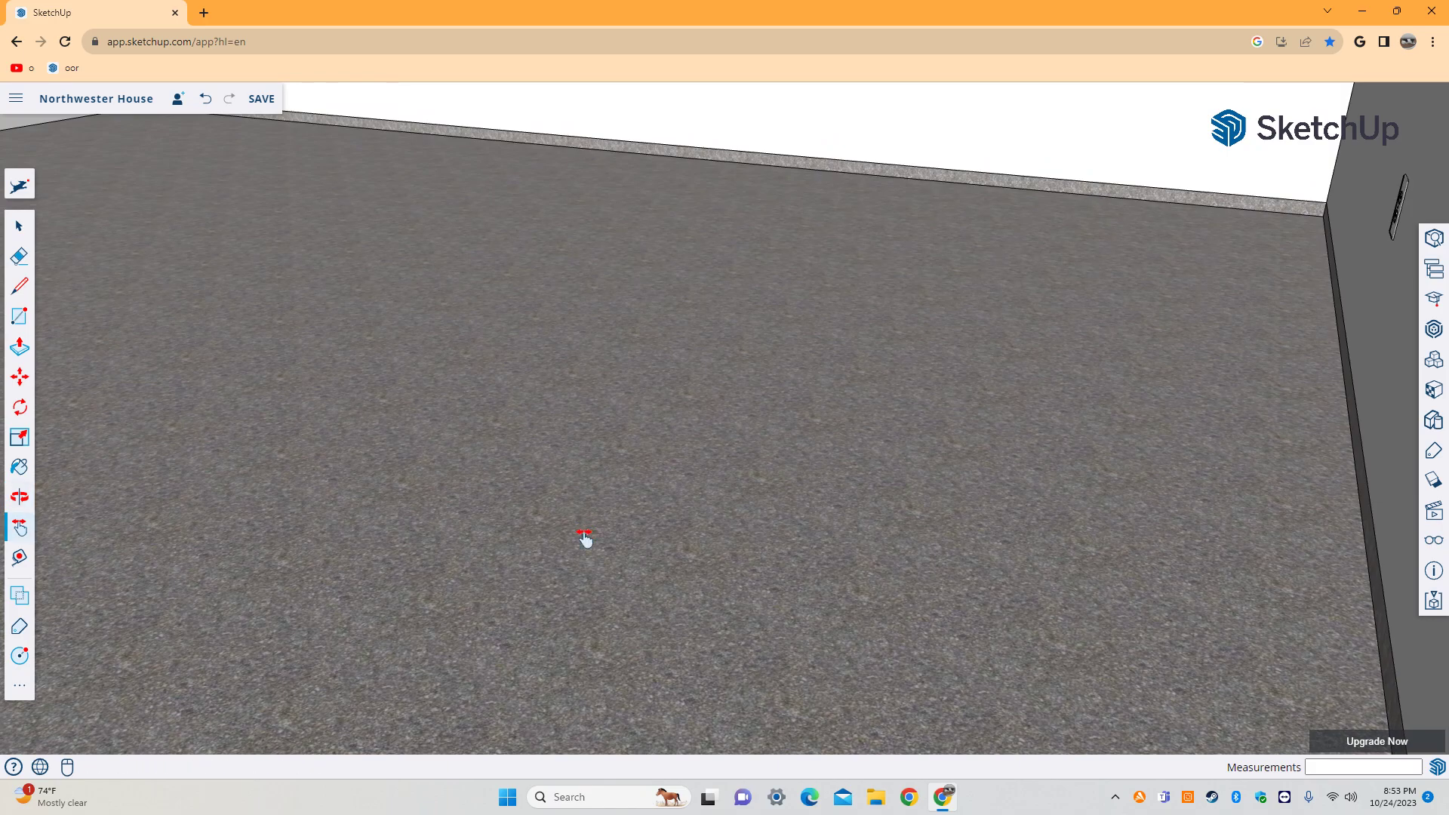
{"action": "scroll", "coordinate": [585, 537], "scroll_direction": "down", "scroll_amount": 5}
{"action": "left_click_drag", "start_coordinate": [873, 437], "coordinate": [922, 550]}
{"action": "middle_click_drag", "start_coordinate": [923, 550], "coordinate": [576, 479]}
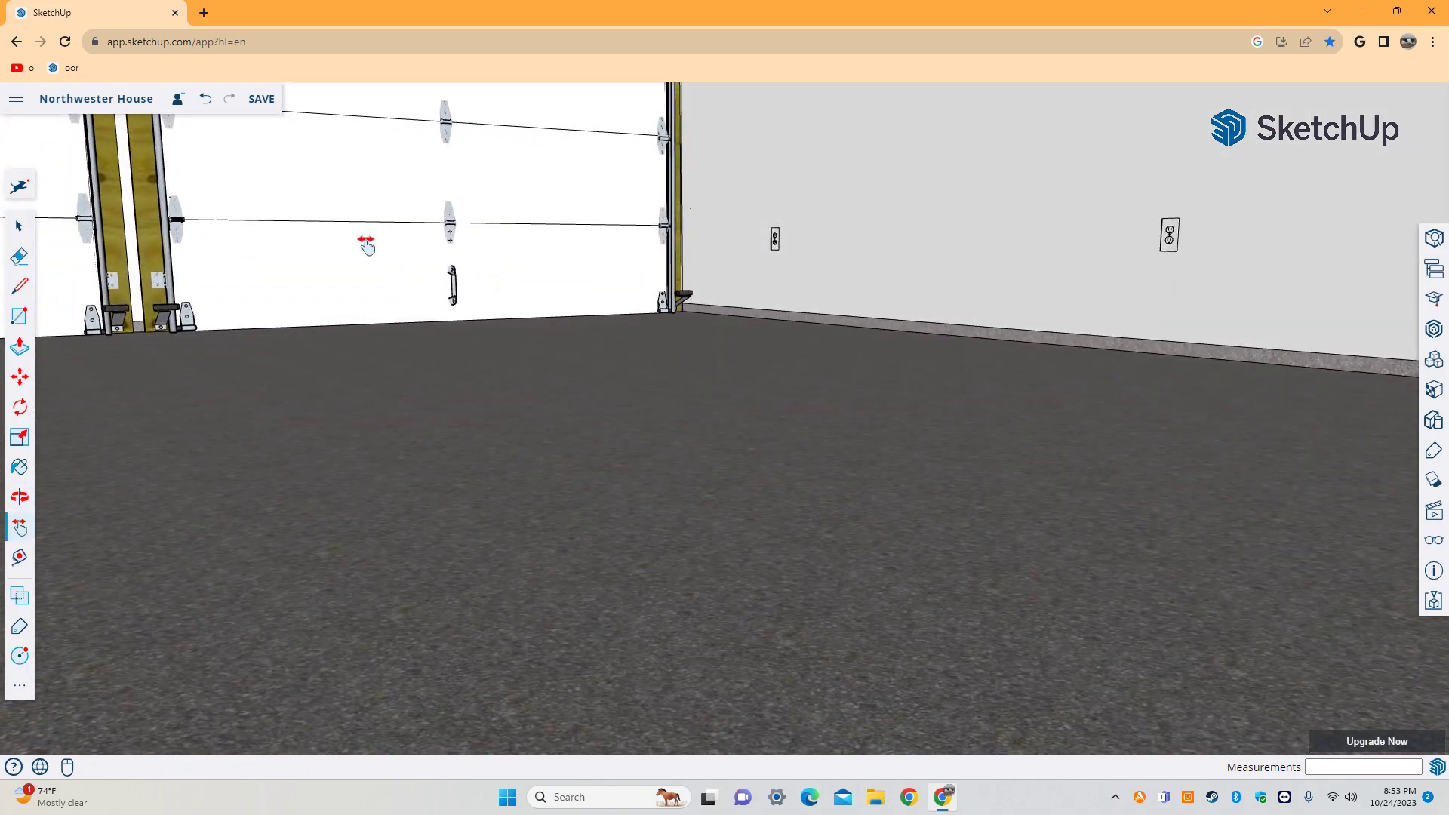
{"action": "left_click_drag", "start_coordinate": [366, 245], "coordinate": [846, 552]}
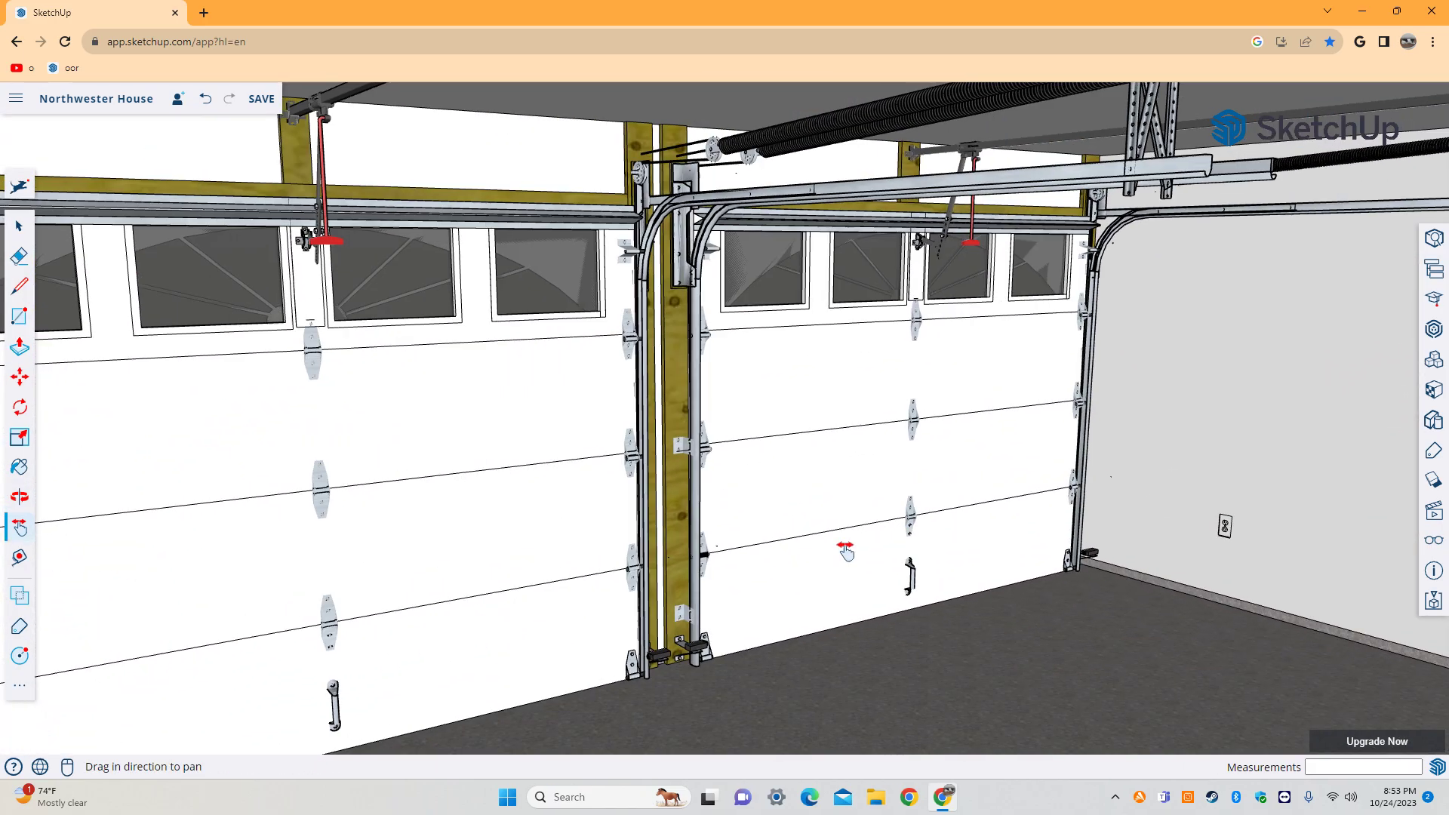
View the garage doors head-on and at an angle, then orbit outside to the siding.
{"action": "middle_click_drag", "start_coordinate": [846, 551], "coordinate": [428, 453]}
{"action": "left_click_drag", "start_coordinate": [427, 453], "coordinate": [947, 458]}
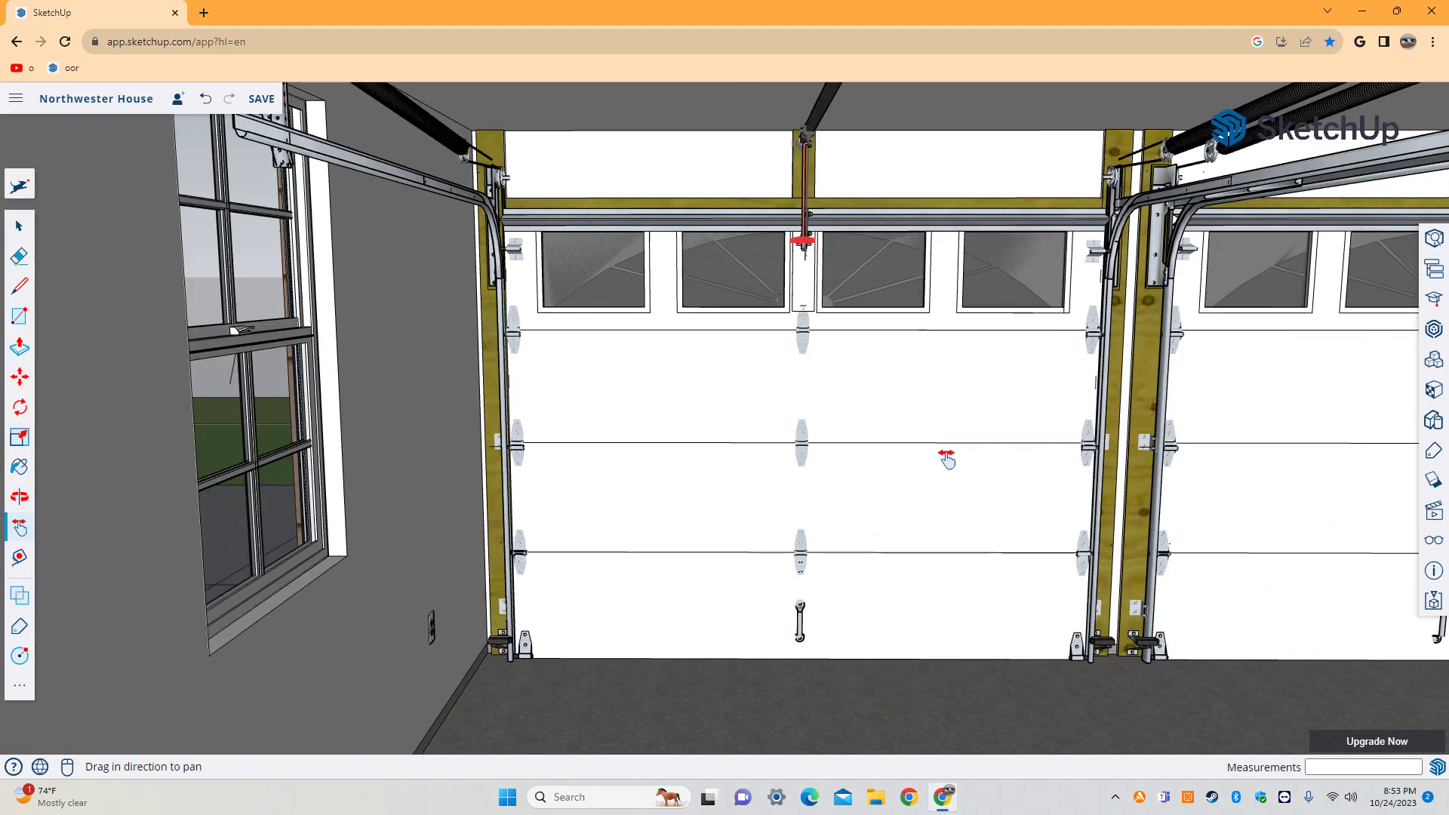
{"action": "middle_click_drag", "start_coordinate": [947, 458], "coordinate": [553, 489]}
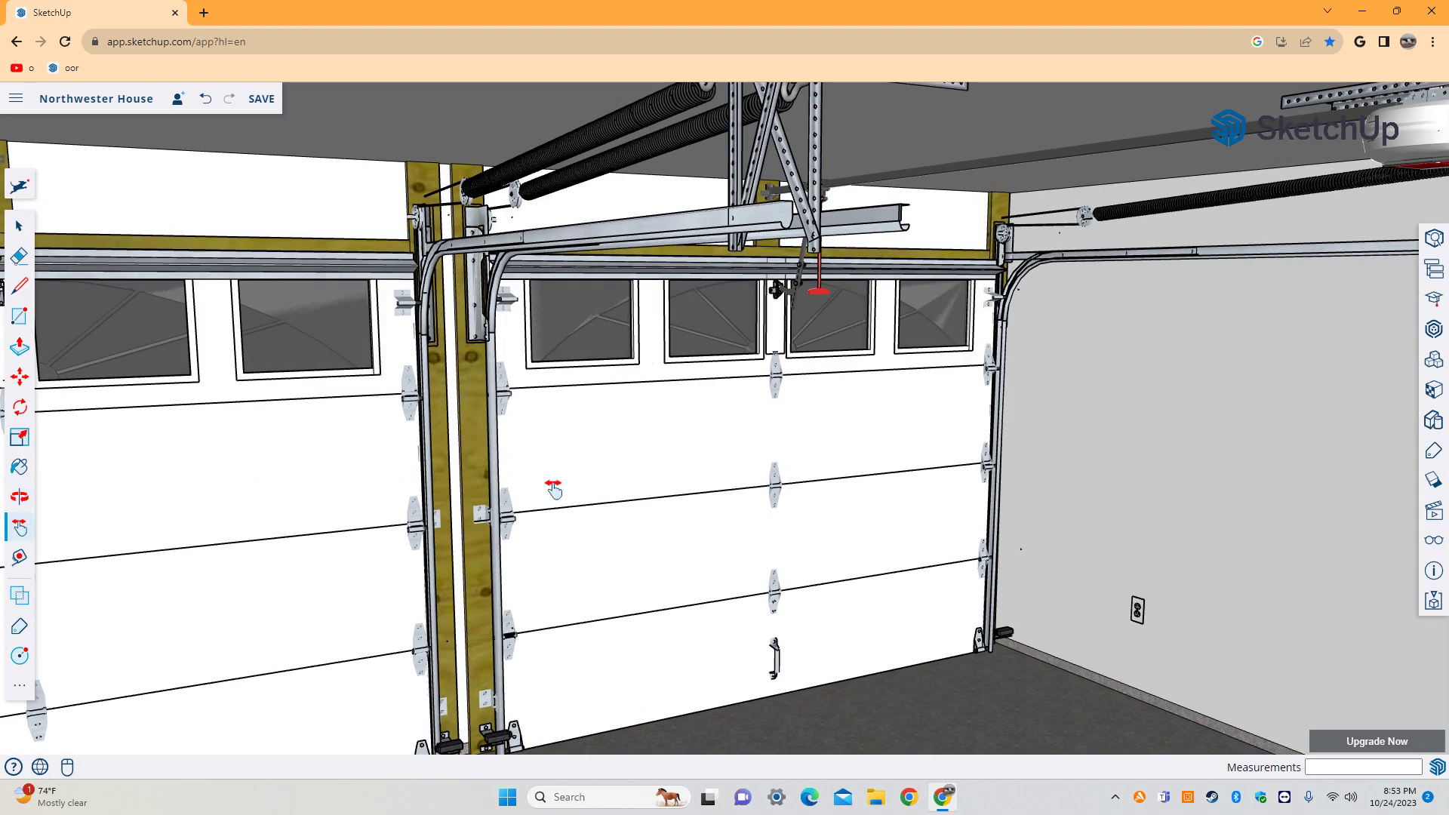
{"action": "middle_click_drag", "start_coordinate": [346, 596], "coordinate": [477, 369]}
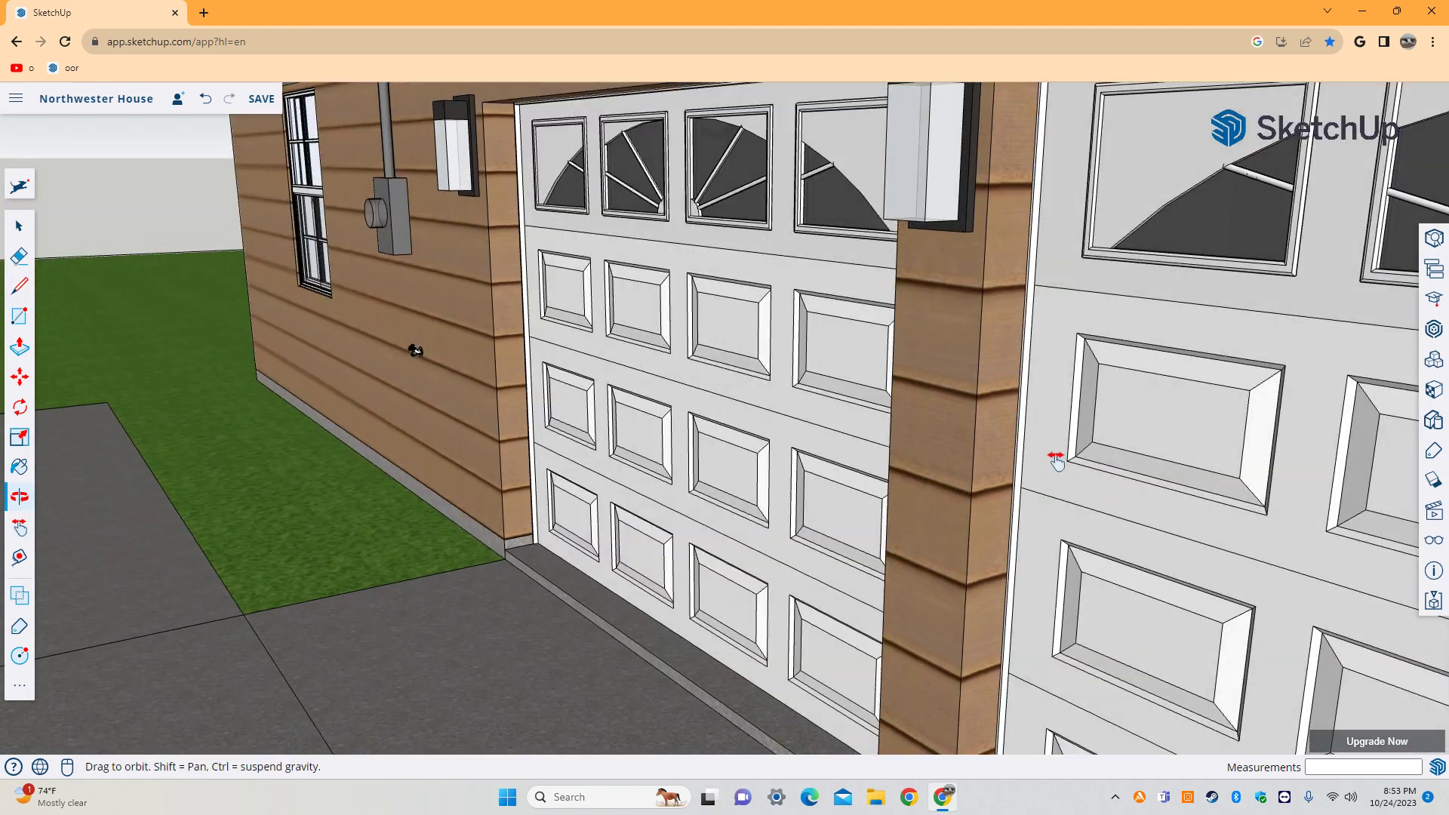